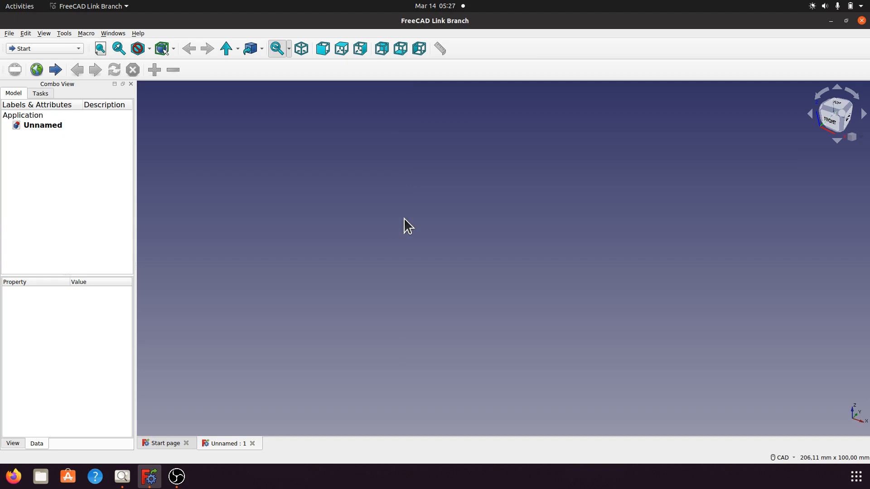
Consult the reference drawing mpd 164a.jpeg and create a new body in the Part Design workbench
{"action": "left_click", "coordinate": [122, 476]}
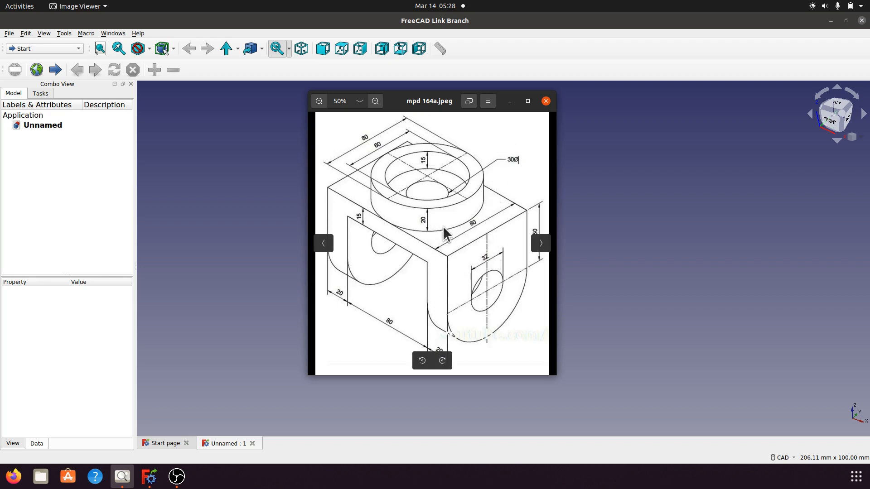
{"action": "left_click", "coordinate": [509, 102]}
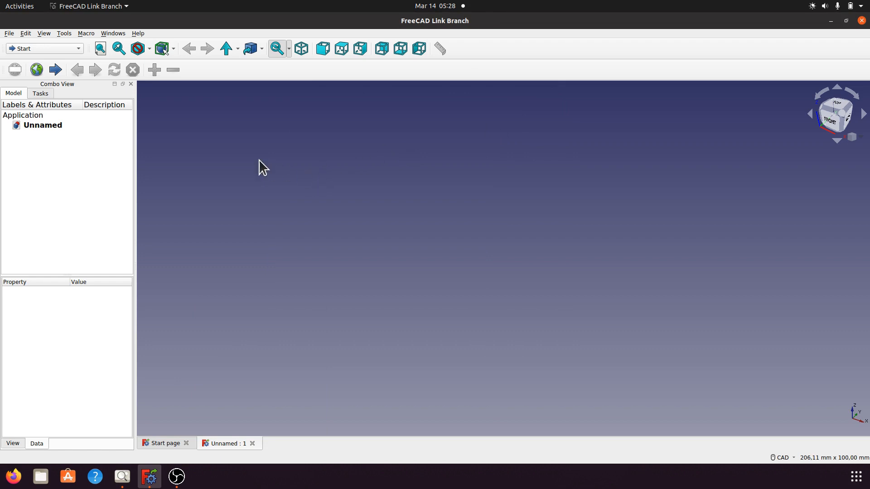
{"action": "left_click", "coordinate": [78, 47]}
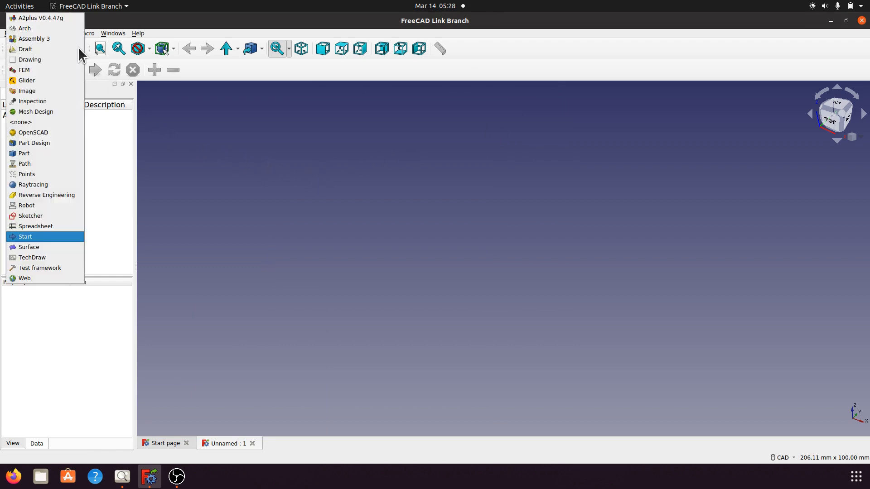
{"action": "left_click", "coordinate": [44, 144]}
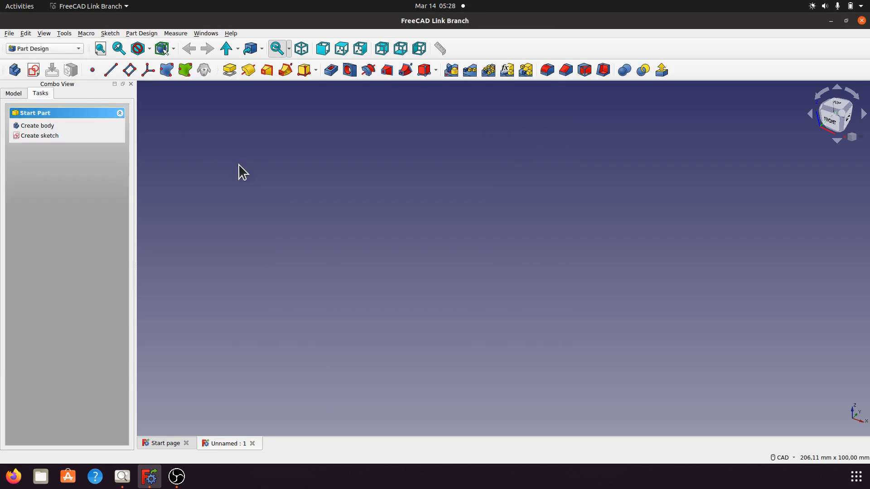
{"action": "left_click", "coordinate": [45, 126]}
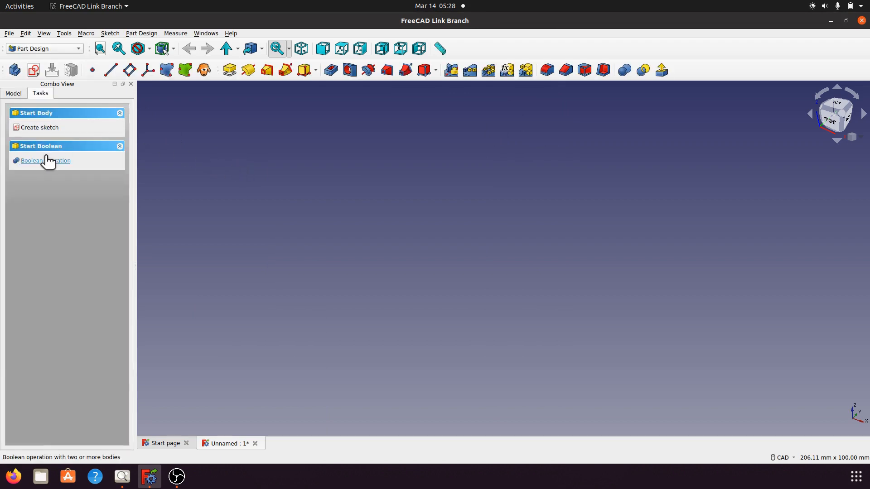
Start a sketch on the body's XZ plane, checking the part's orientation against the reference drawing
{"action": "left_click", "coordinate": [43, 128]}
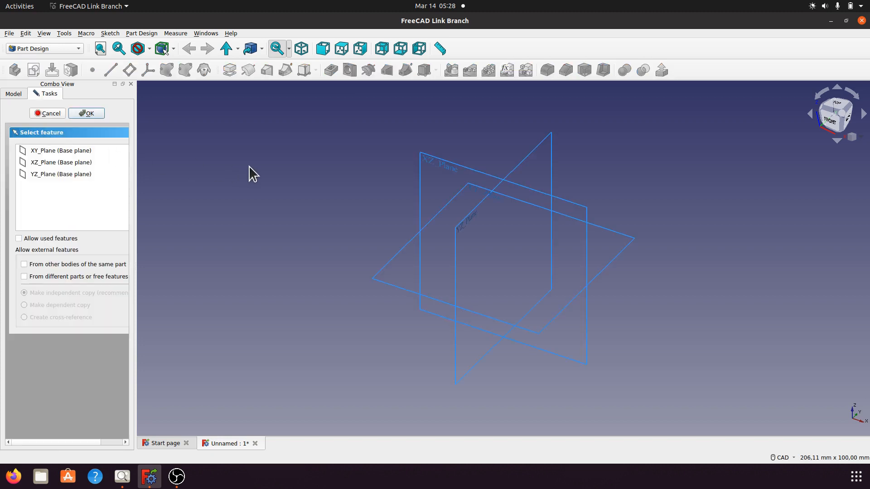
{"action": "left_click", "coordinate": [121, 476]}
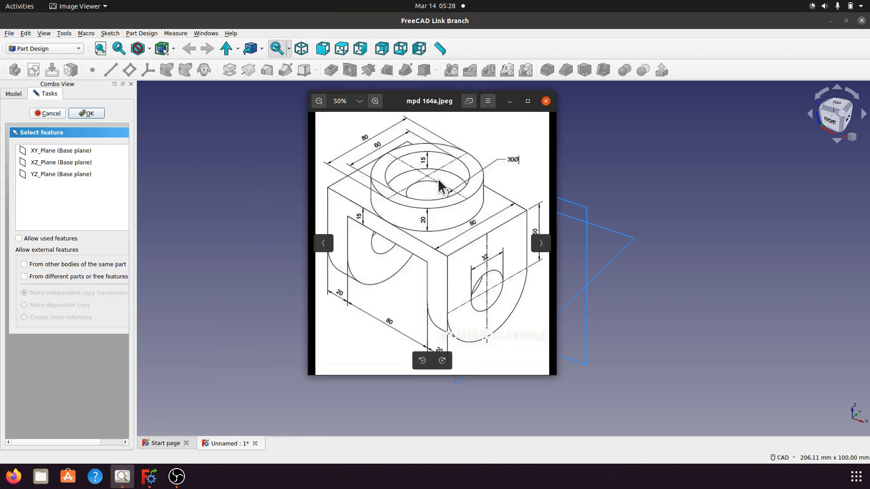
{"action": "left_click", "coordinate": [509, 100]}
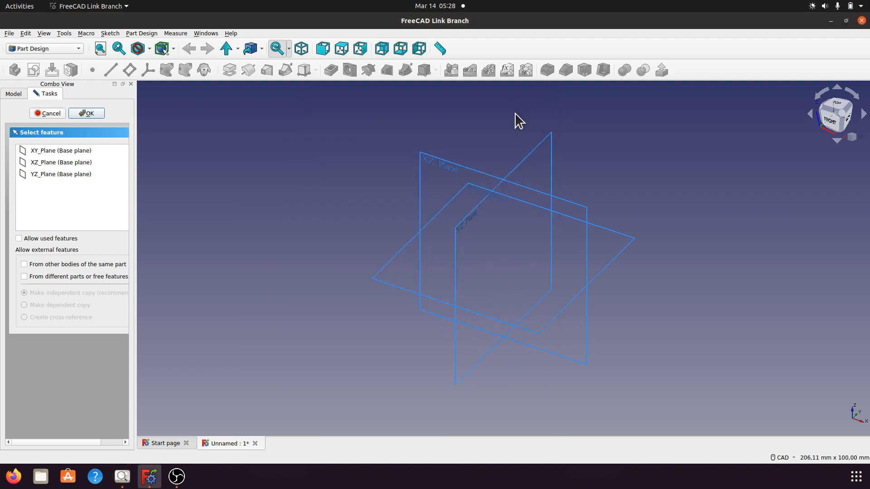
{"action": "left_click", "coordinate": [450, 173]}
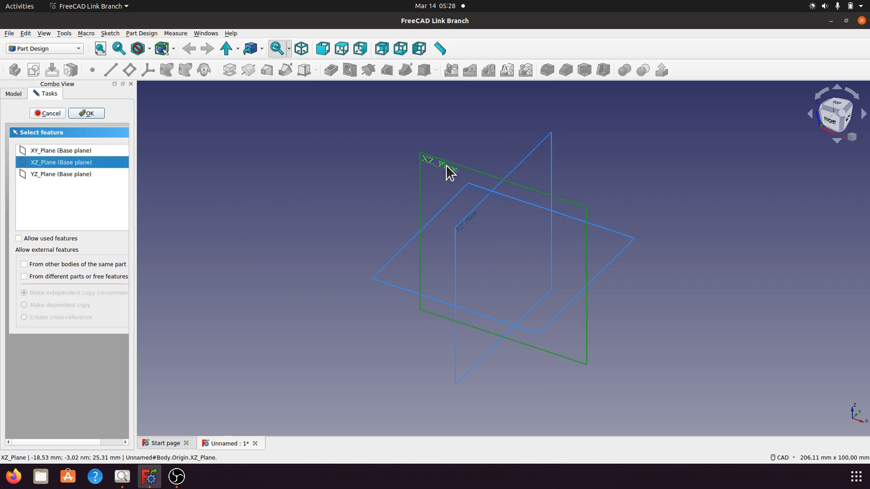
{"action": "left_click", "coordinate": [93, 117]}
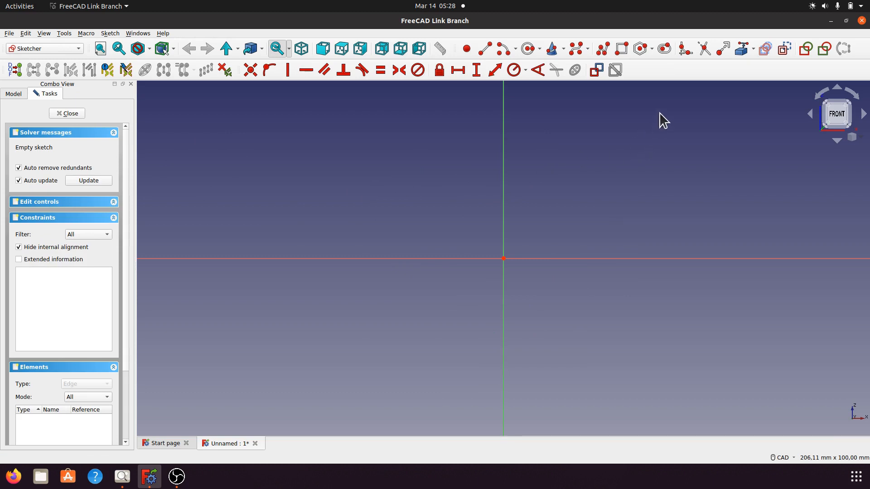
Draw the outer sides and top of an inverted-U profile as a polyline, about 56 mm wide and 46 mm high, down to the horizontal axis
{"action": "left_click", "coordinate": [603, 51]}
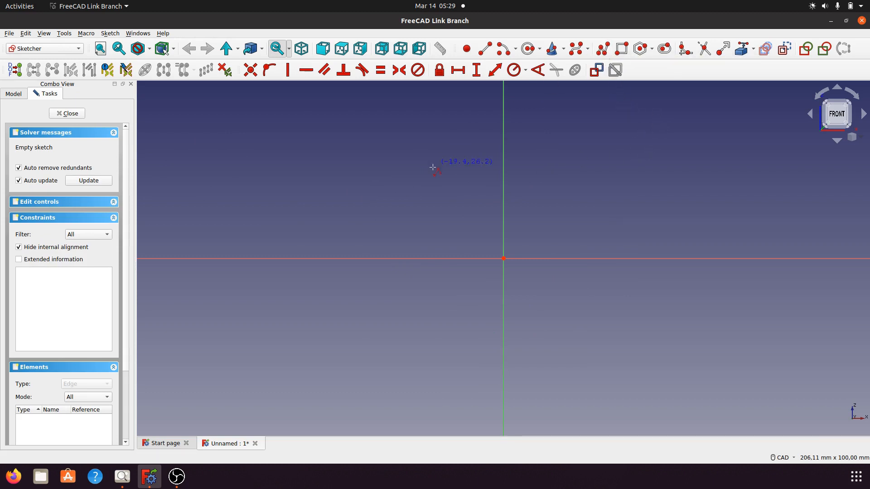
{"action": "left_click", "coordinate": [405, 255]}
{"action": "left_click", "coordinate": [405, 93]}
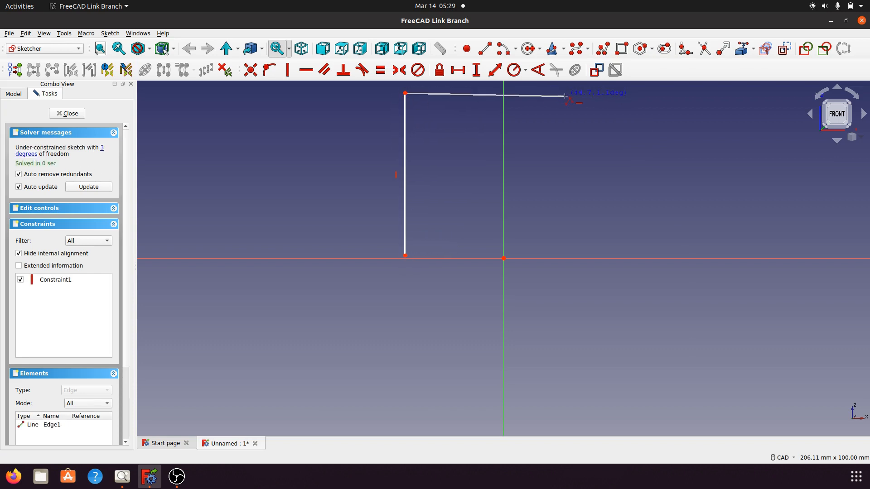
{"action": "left_click", "coordinate": [604, 94]}
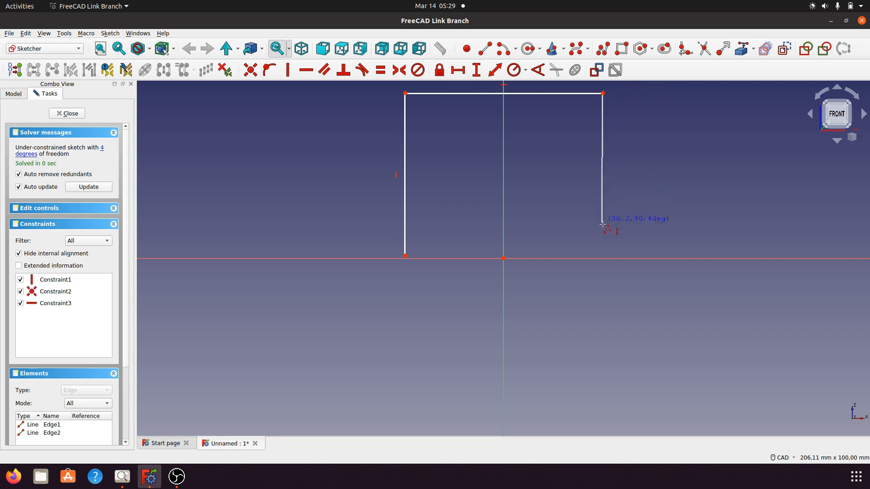
{"action": "left_click", "coordinate": [604, 258]}
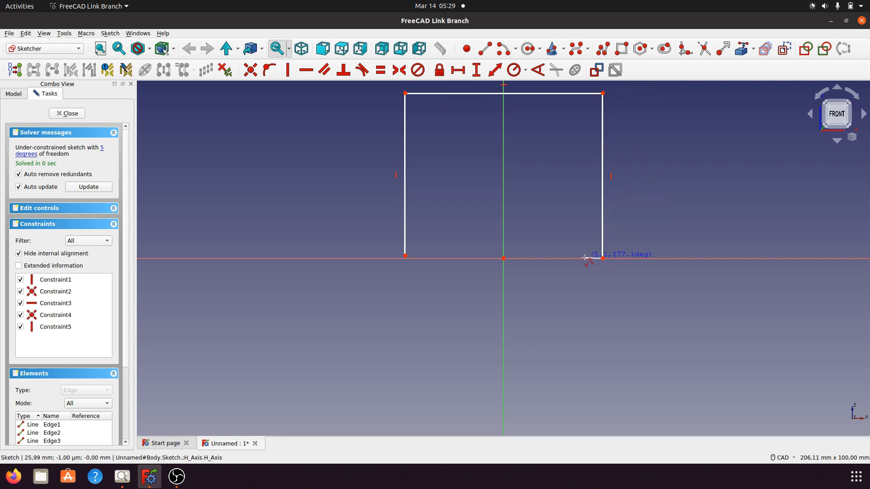
Close the profile around an inner opening about 40 mm wide and 38 mm high, and constrain the left leg's bottom edge horizontal
{"action": "left_click", "coordinate": [577, 258]}
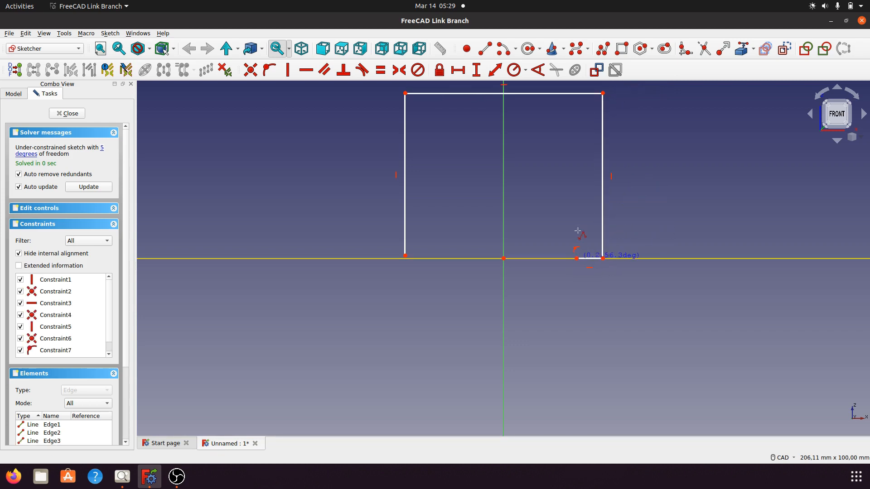
{"action": "left_click", "coordinate": [576, 122]}
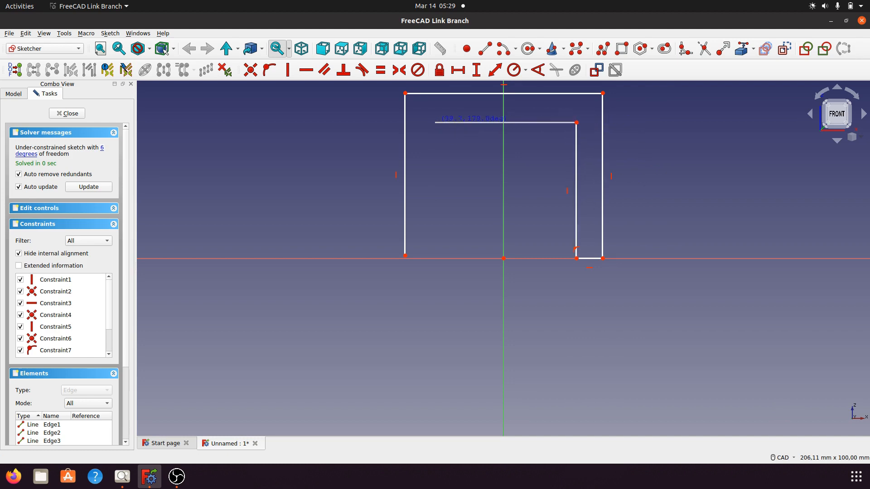
{"action": "left_click", "coordinate": [435, 122]}
{"action": "left_click", "coordinate": [435, 258]}
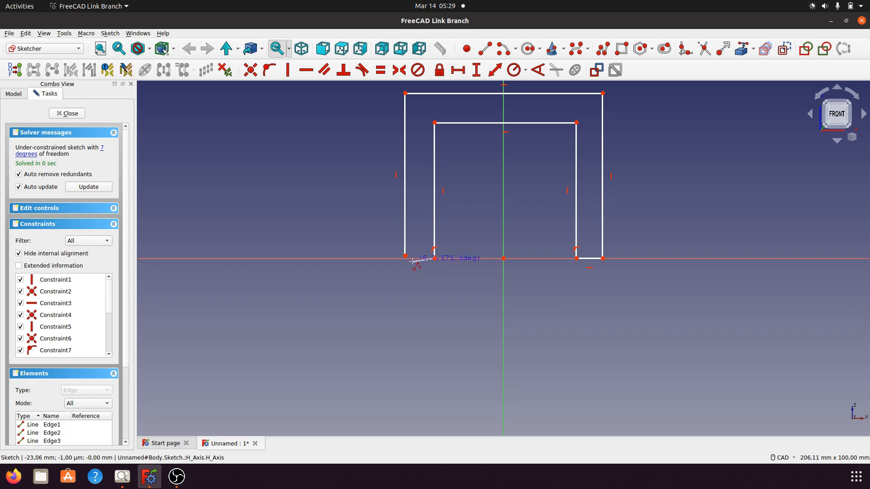
{"action": "left_click", "coordinate": [405, 256]}
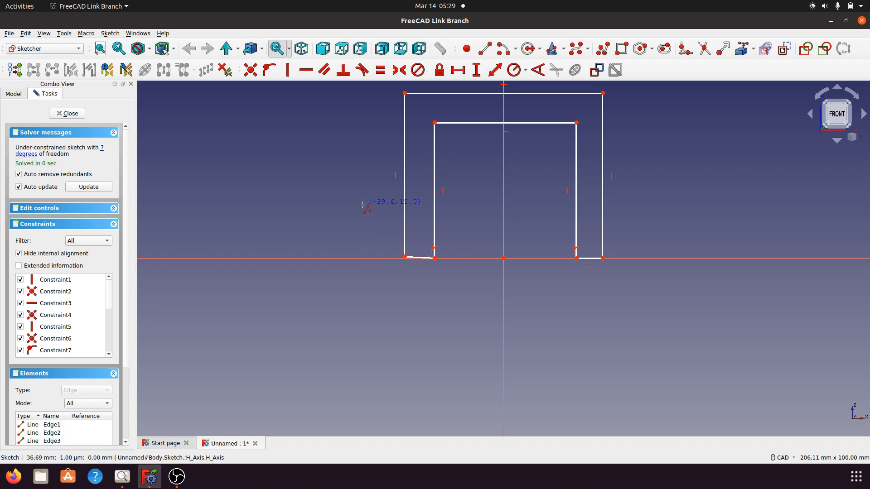
{"action": "key", "text": "Escape"}
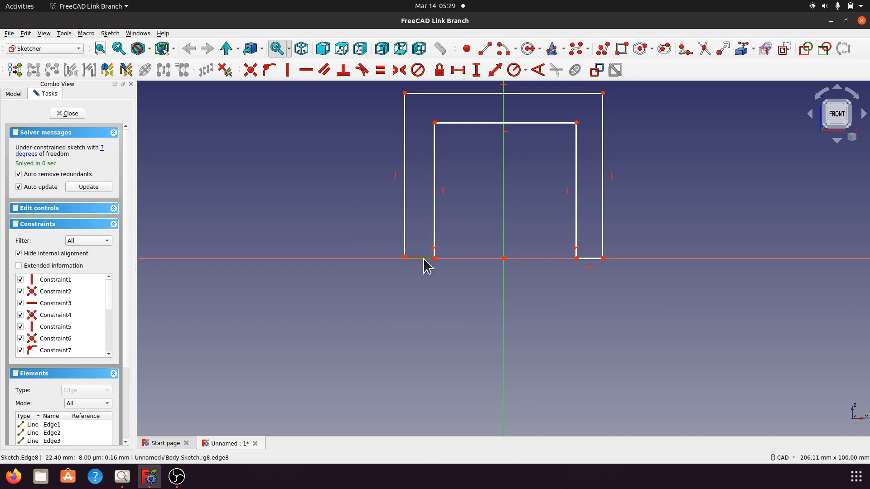
{"action": "left_click", "coordinate": [424, 259]}
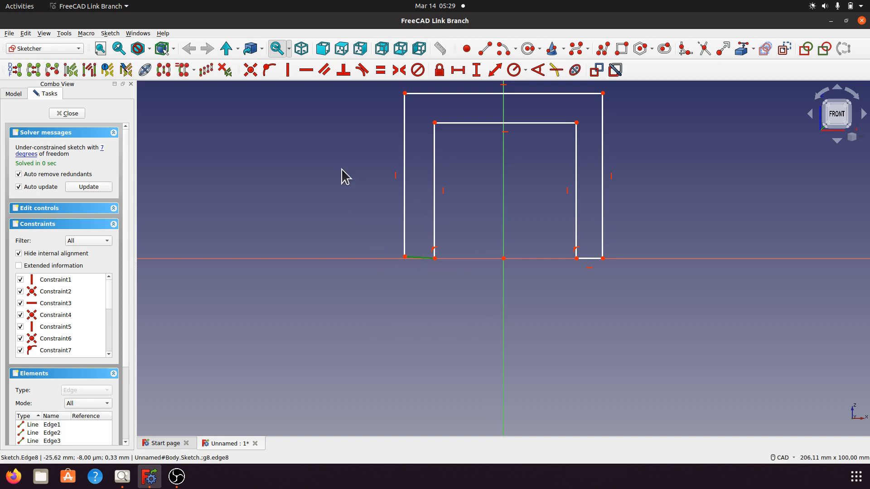
{"action": "left_click", "coordinate": [306, 70]}
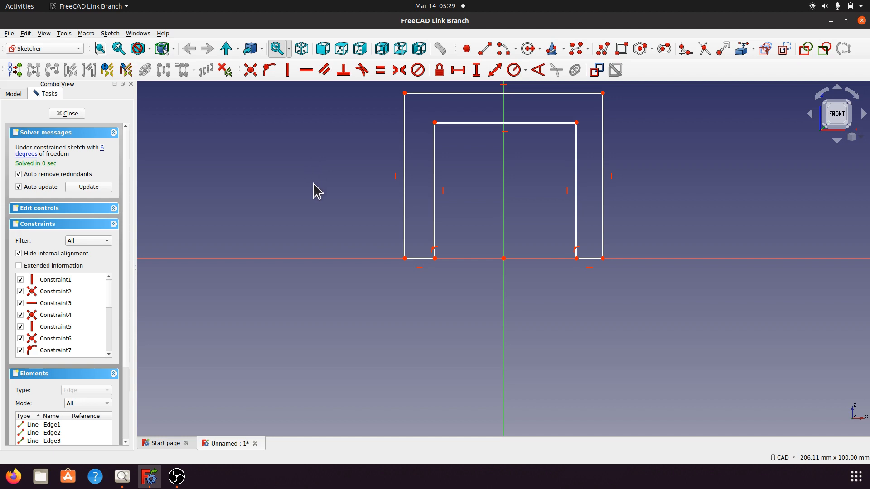
Check the reference drawing and constrain the profile's two upper outer corners symmetric about the vertical axis
{"action": "left_click", "coordinate": [122, 476]}
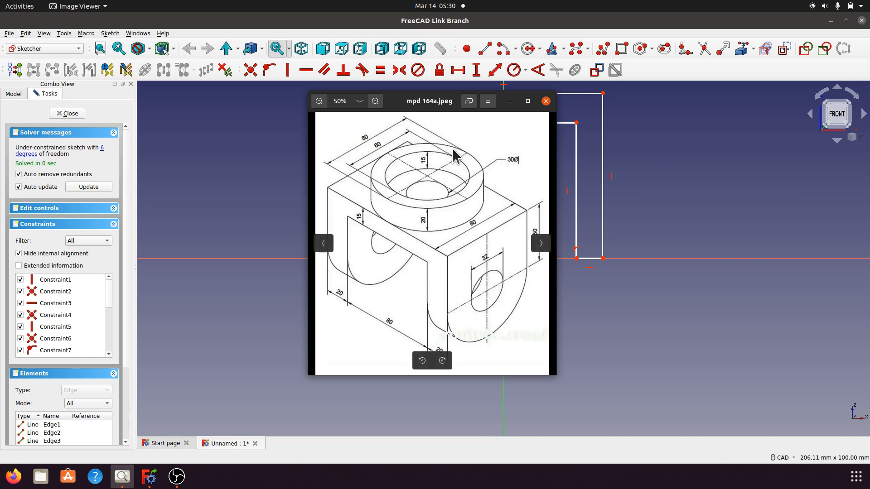
{"action": "left_click", "coordinate": [511, 101]}
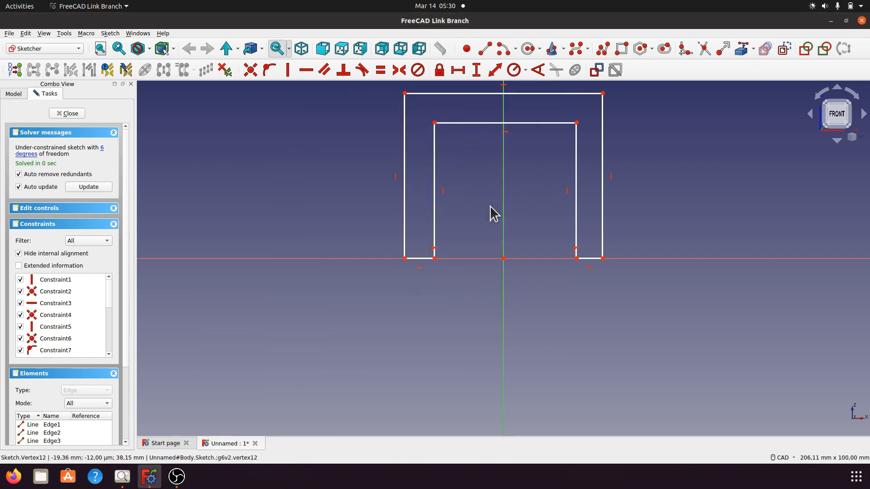
{"action": "middle_click_drag", "start_coordinate": [490, 206], "coordinate": [474, 267]}
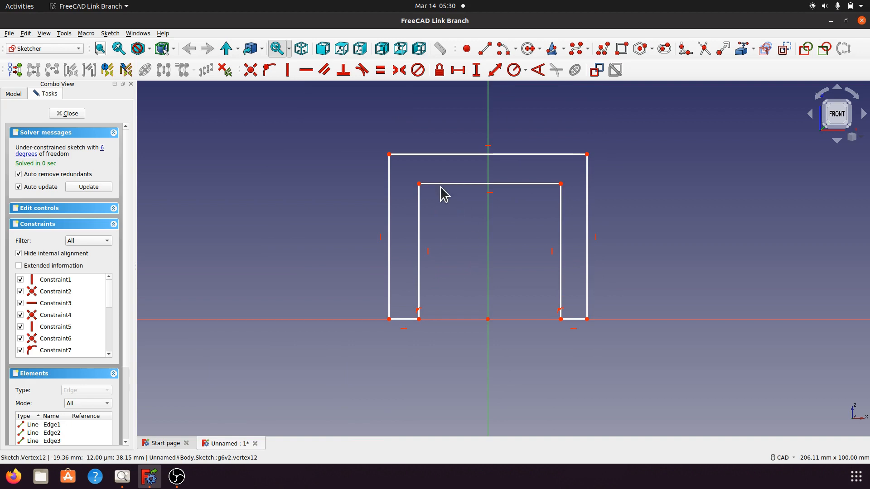
{"action": "left_click", "coordinate": [388, 155]}
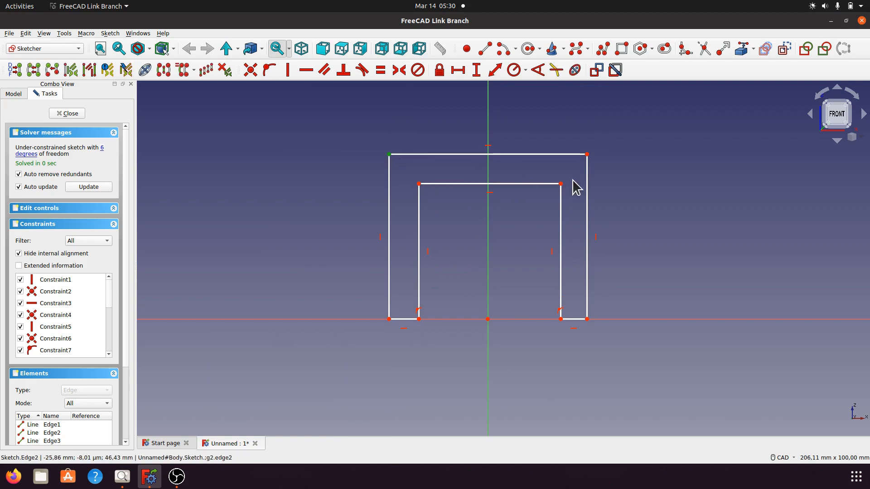
{"action": "left_click", "coordinate": [587, 155]}
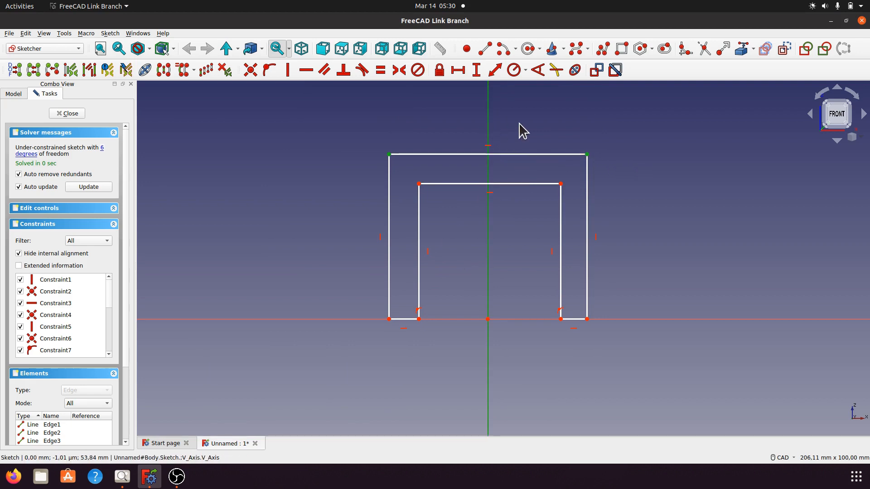
{"action": "left_click", "coordinate": [398, 70]}
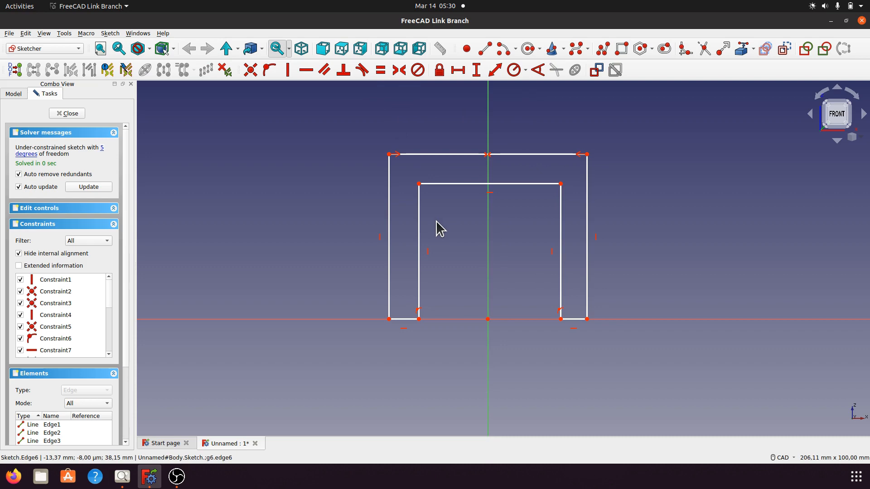
Add a horizontal dimension of 120 mm to the profile's top outer edge
{"action": "left_click", "coordinate": [457, 155]}
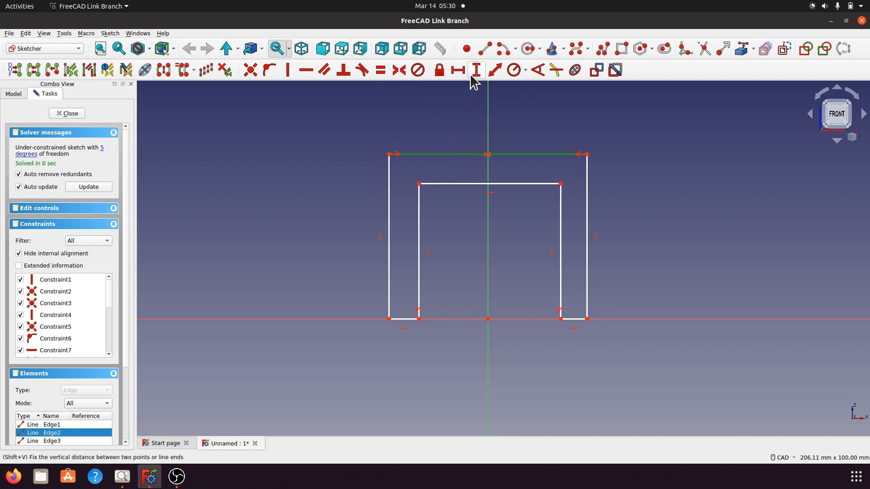
{"action": "left_click", "coordinate": [458, 70]}
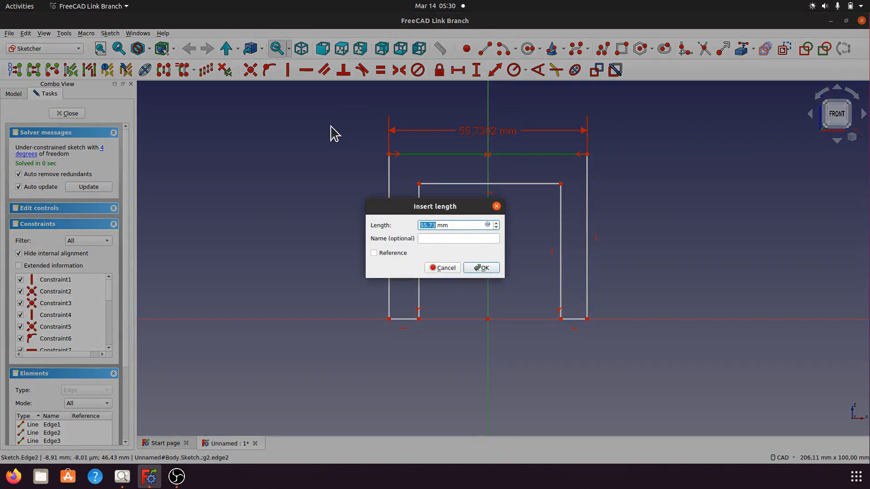
{"action": "type", "text": "1"}
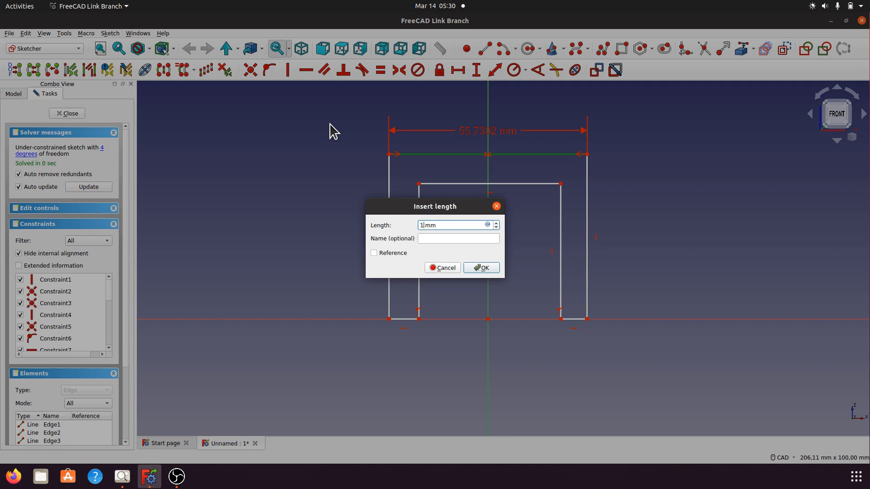
{"action": "type", "text": "20"}
{"action": "left_click", "coordinate": [482, 268]}
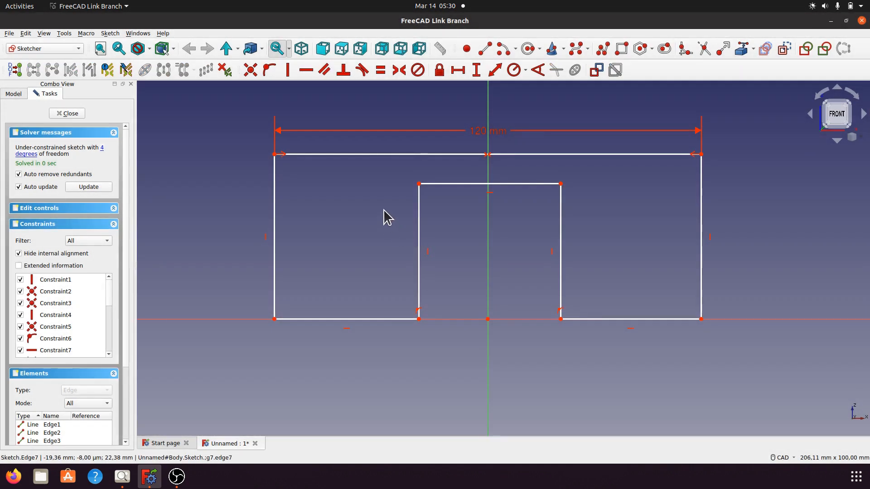
Add a horizontal dimension of 20 mm to the bottom edge of the profile's left leg
{"action": "left_click", "coordinate": [363, 319]}
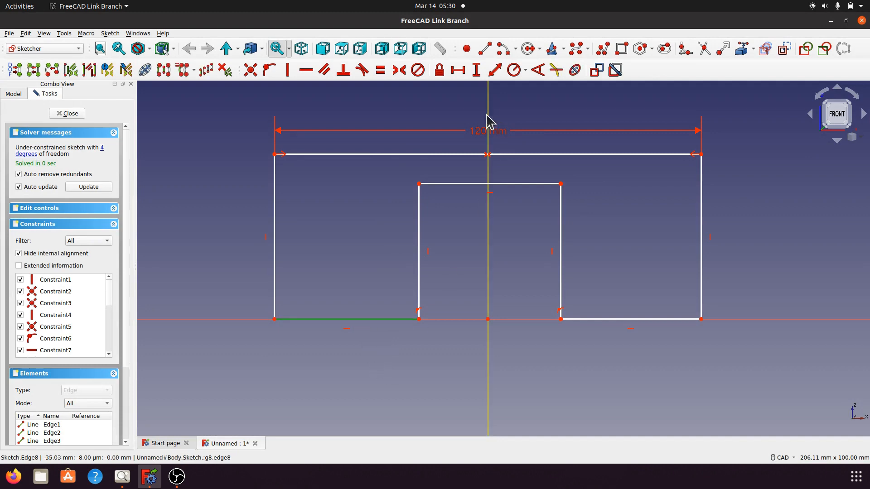
{"action": "left_click", "coordinate": [458, 70]}
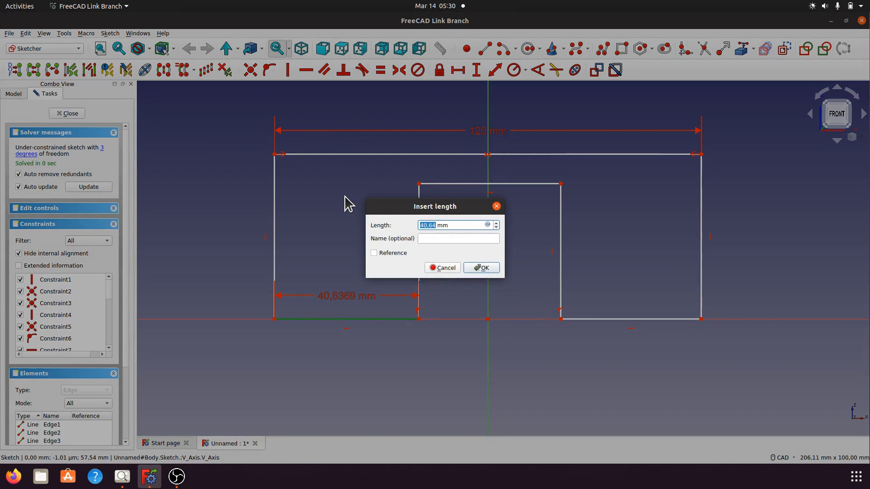
{"action": "type", "text": "20"}
{"action": "left_click", "coordinate": [493, 271]}
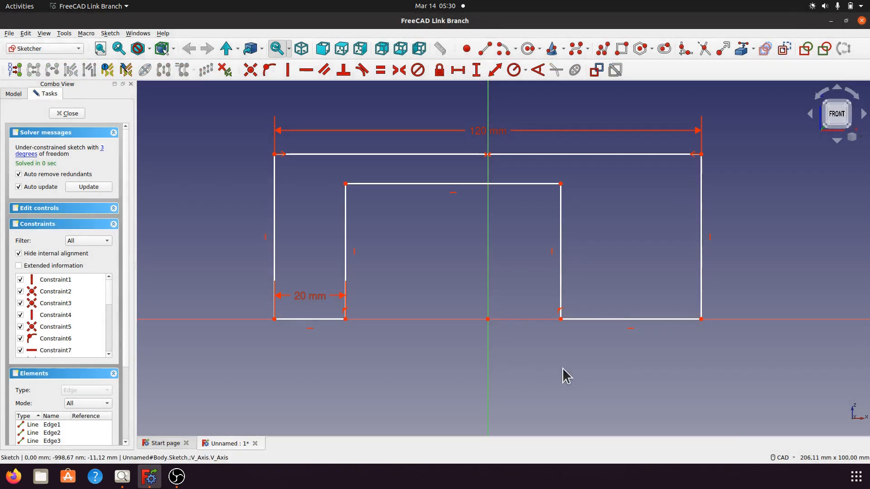
Add a horizontal dimension of 20 mm to the bottom edge of the profile's right leg
{"action": "left_click", "coordinate": [624, 323]}
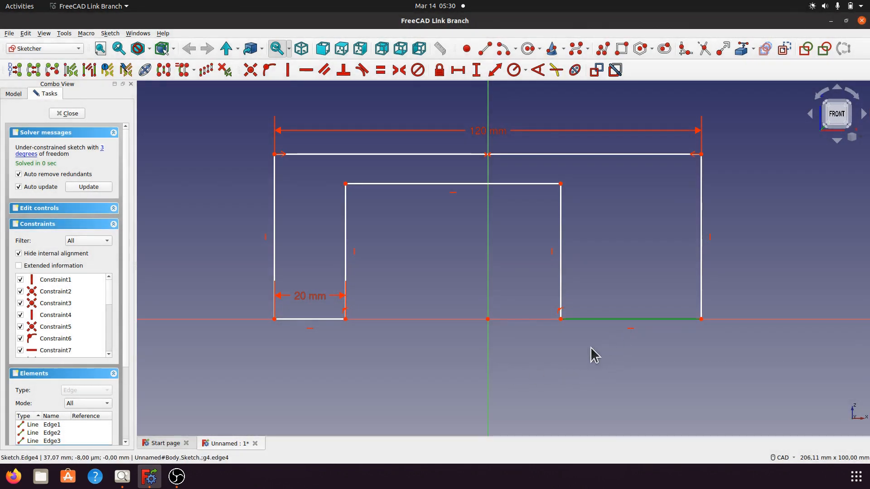
{"action": "left_click", "coordinate": [458, 70]}
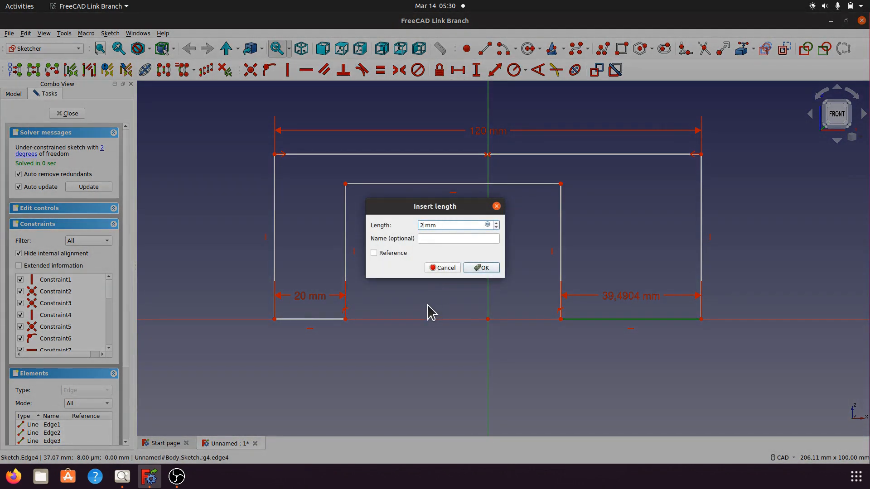
{"action": "left_click", "coordinate": [482, 268]}
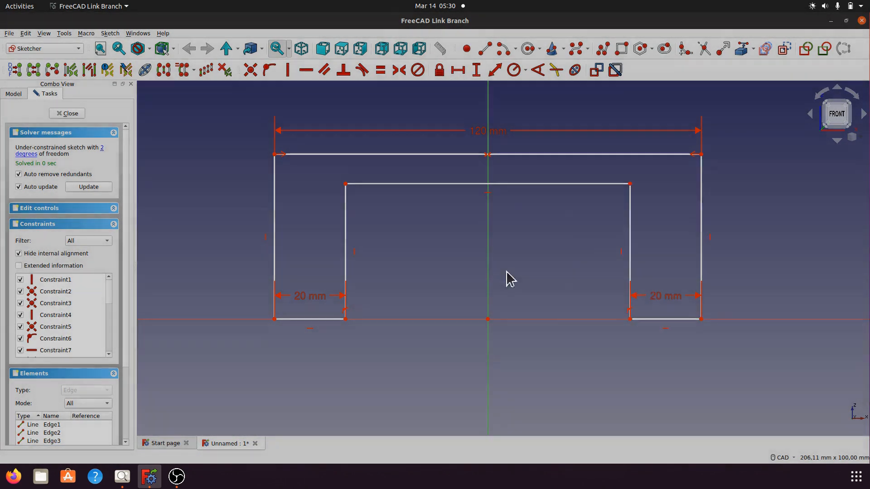
Add a 15 mm vertical dimension between the right inner and outer upper corners, and place its label outside the profile
{"action": "left_click", "coordinate": [630, 184]}
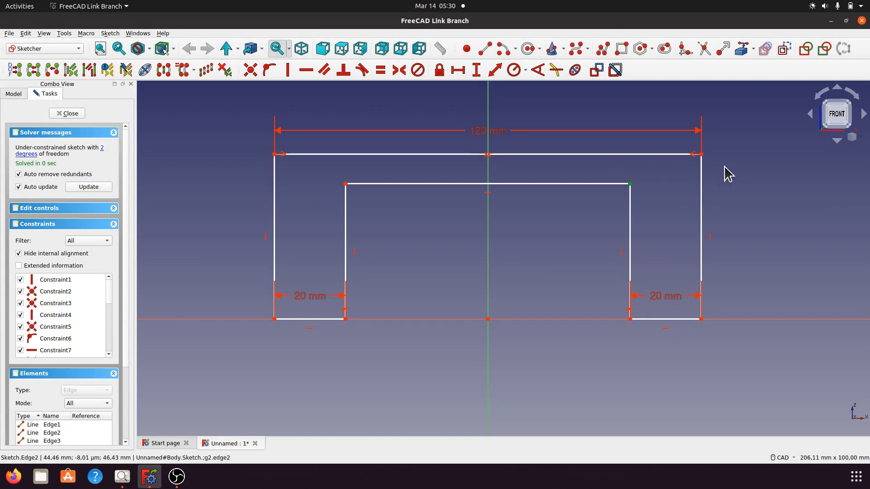
{"action": "left_click", "coordinate": [701, 154]}
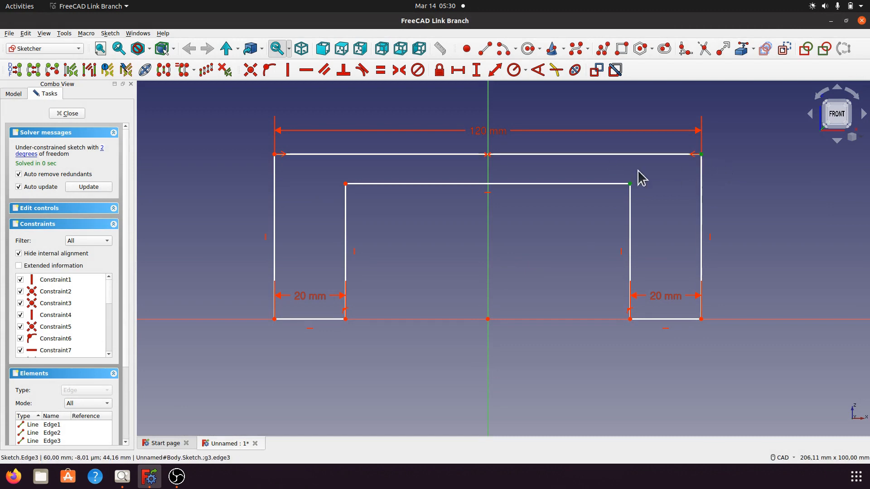
{"action": "left_click", "coordinate": [477, 70]}
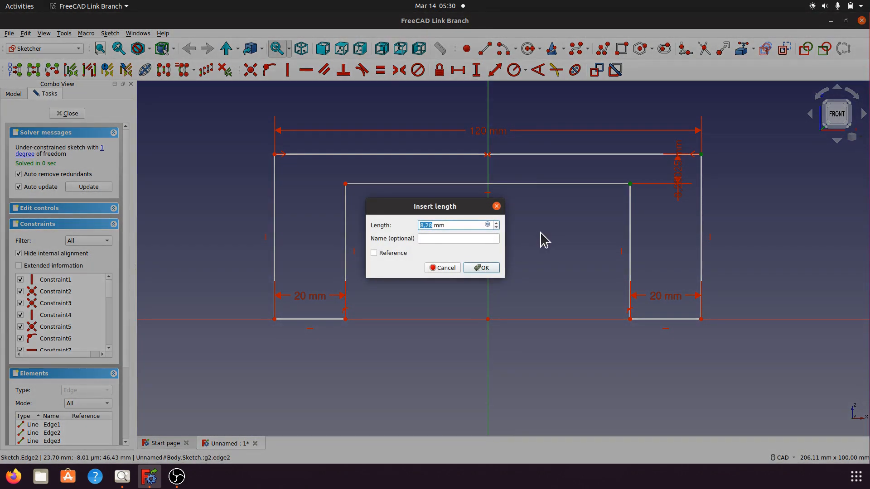
{"action": "type", "text": "15"}
{"action": "left_click", "coordinate": [482, 268]}
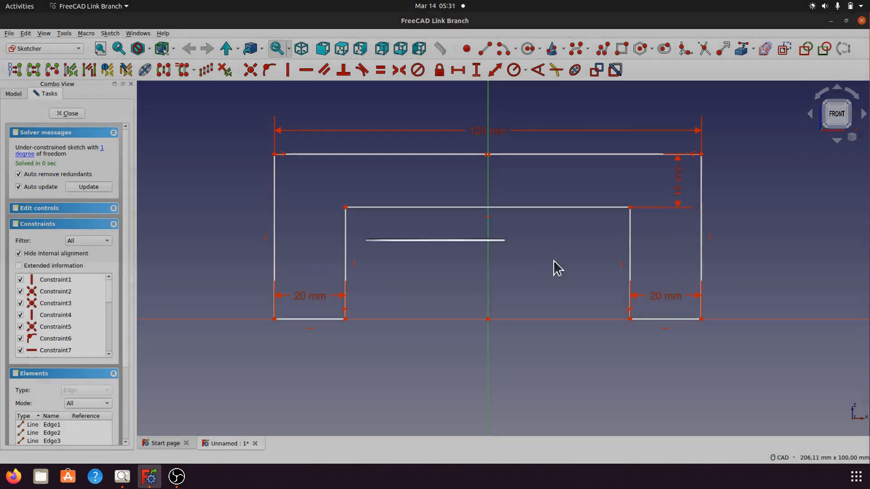
{"action": "left_click_drag", "start_coordinate": [684, 186], "coordinate": [766, 184]}
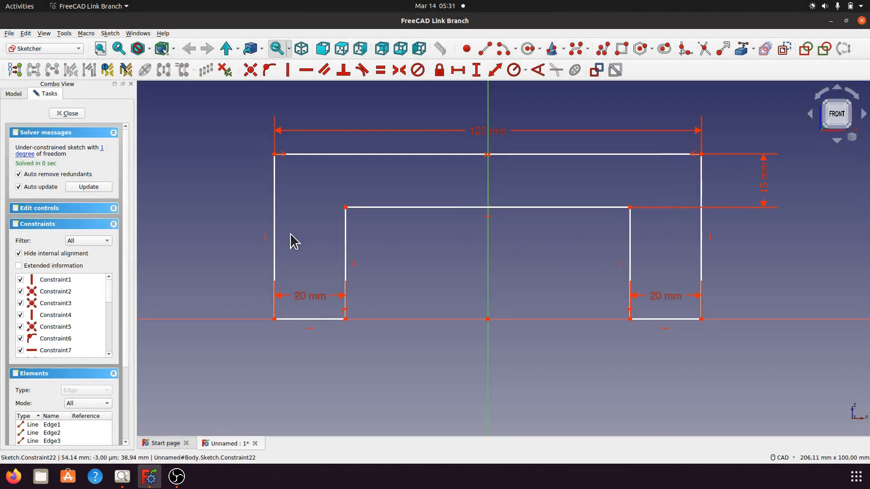
Dimension the profile's left outer edge vertically at 90 mm and move the 120 mm dimension farther above the top edge
{"action": "left_click", "coordinate": [274, 236]}
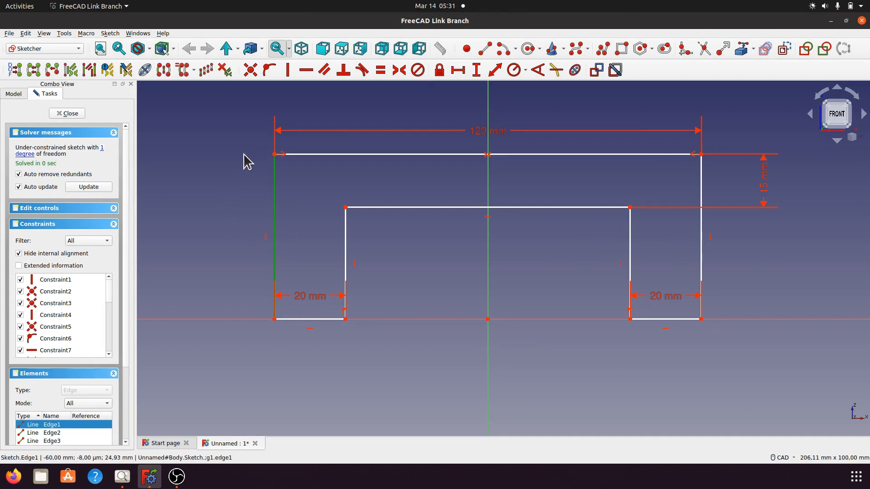
{"action": "left_click", "coordinate": [477, 73]}
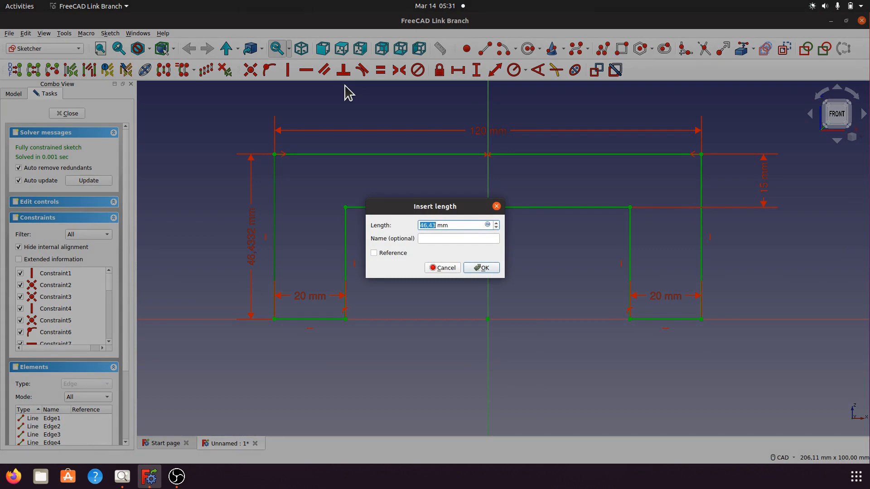
{"action": "type", "text": "90"}
{"action": "left_click", "coordinate": [483, 268]}
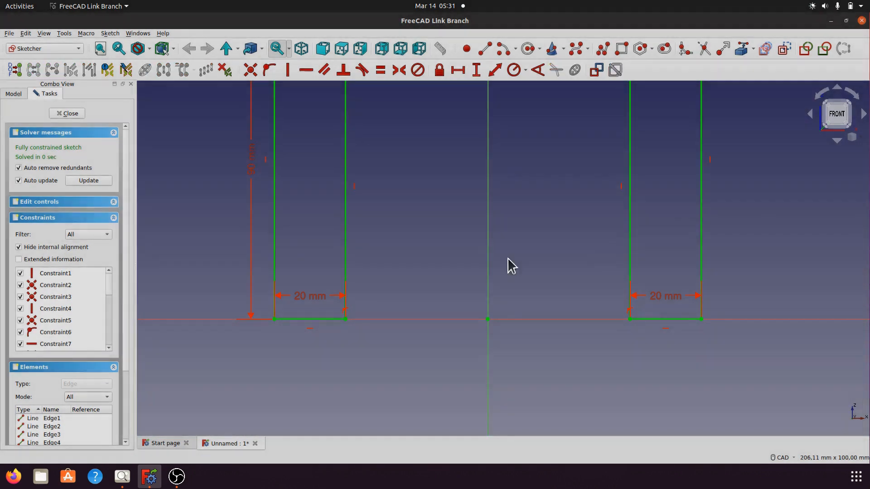
{"action": "scroll", "coordinate": [458, 236], "scroll_direction": "down", "scroll_amount": 5}
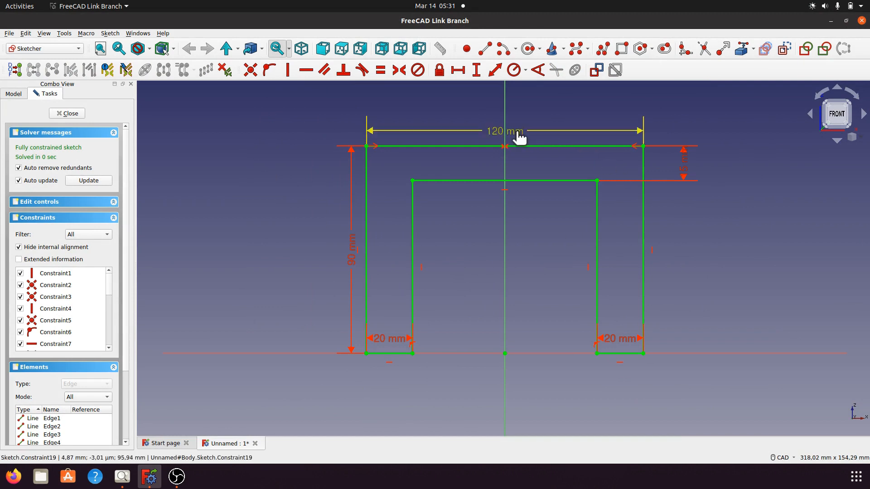
{"action": "left_click_drag", "start_coordinate": [515, 133], "coordinate": [517, 112]}
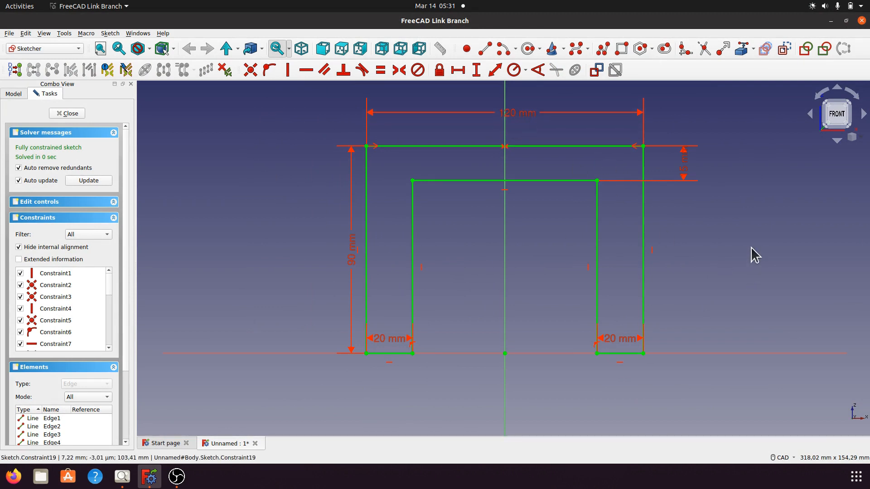
Finish editing the profile sketch and show it in the isometric view
{"action": "mouse_move", "coordinate": [751, 248]}
{"action": "middle_mouse_down"}
{"action": "mouse_move", "coordinate": [684, 270]}
{"action": "mouse_move", "coordinate": [703, 262]}
{"action": "middle_mouse_up"}
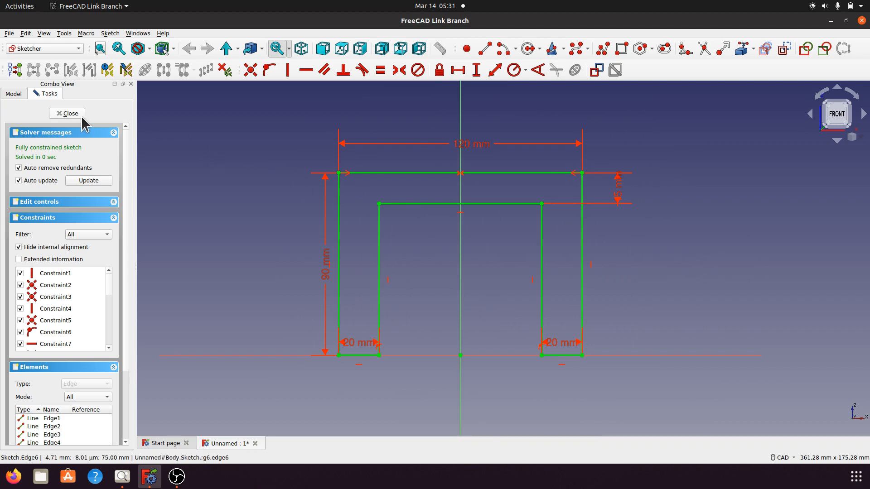
{"action": "key", "text": "Escape"}
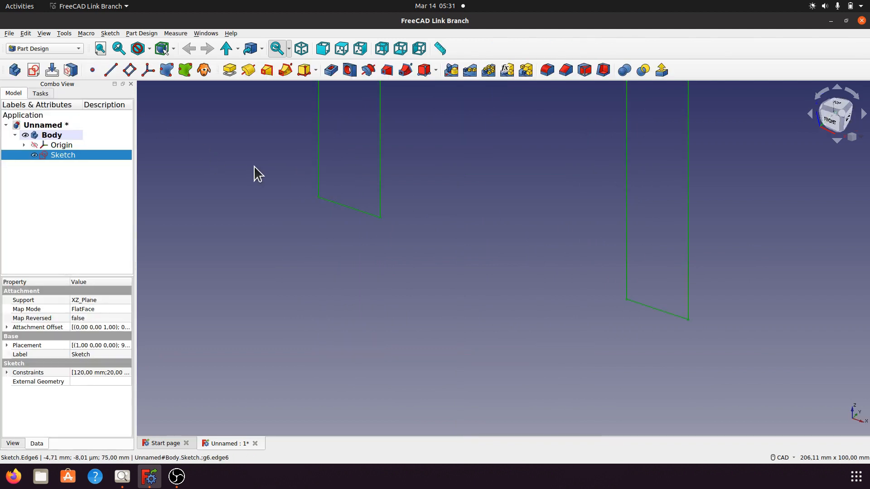
{"action": "mouse_move", "coordinate": [491, 231]}
{"action": "middle_mouse_down"}
{"action": "mouse_move", "coordinate": [503, 196]}
{"action": "mouse_move", "coordinate": [507, 277]}
{"action": "middle_mouse_up"}
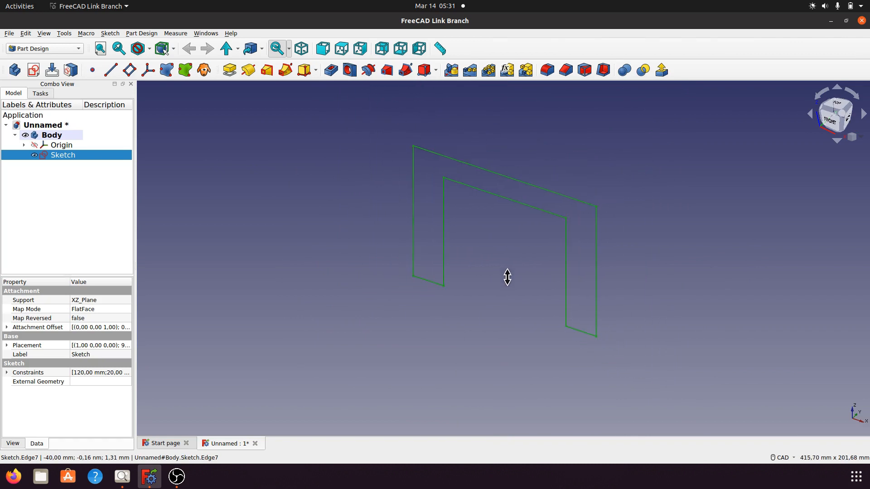
{"action": "left_click", "coordinate": [301, 48]}
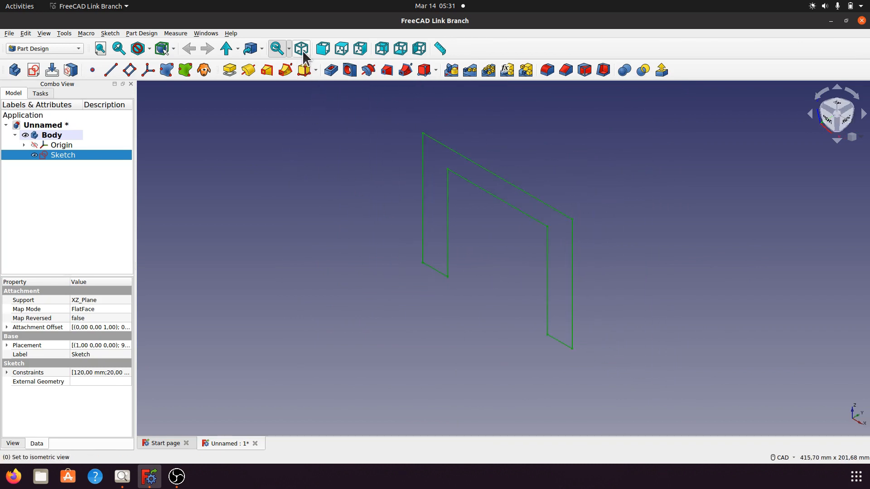
Make the body's origin planes and axes visible and list them individually in the model tree
{"action": "left_click", "coordinate": [61, 145]}
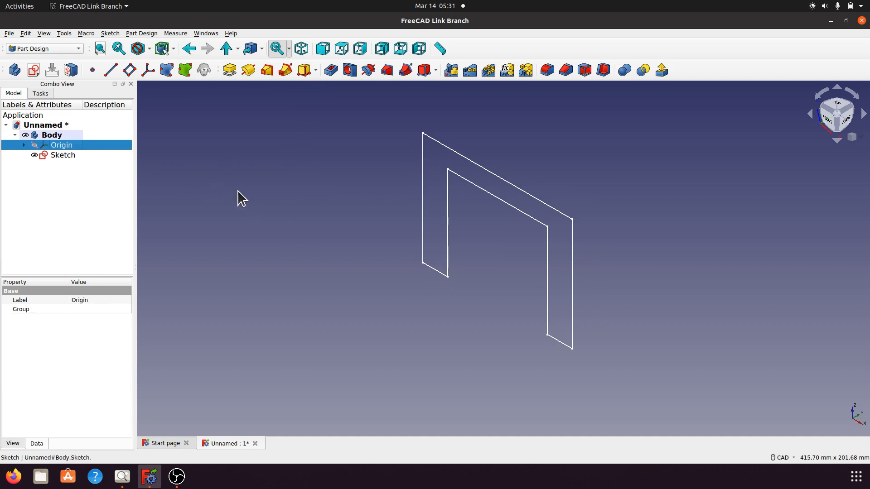
{"action": "key", "text": "space"}
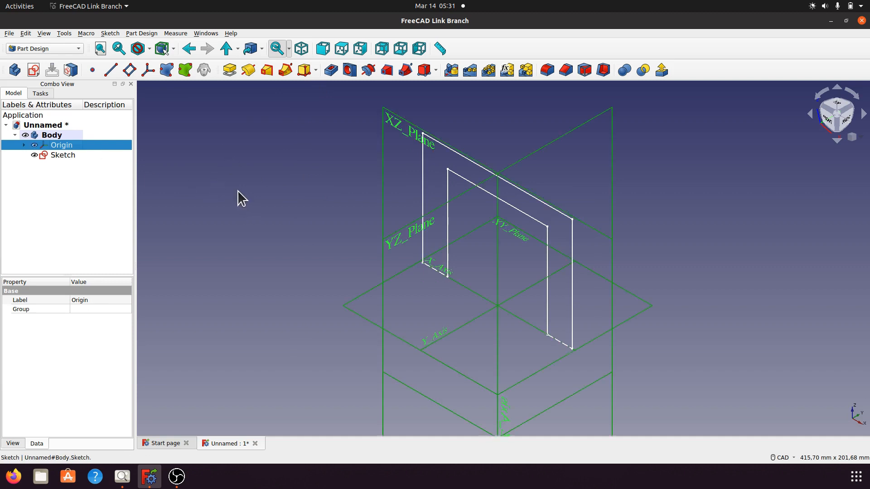
{"action": "left_click", "coordinate": [25, 146]}
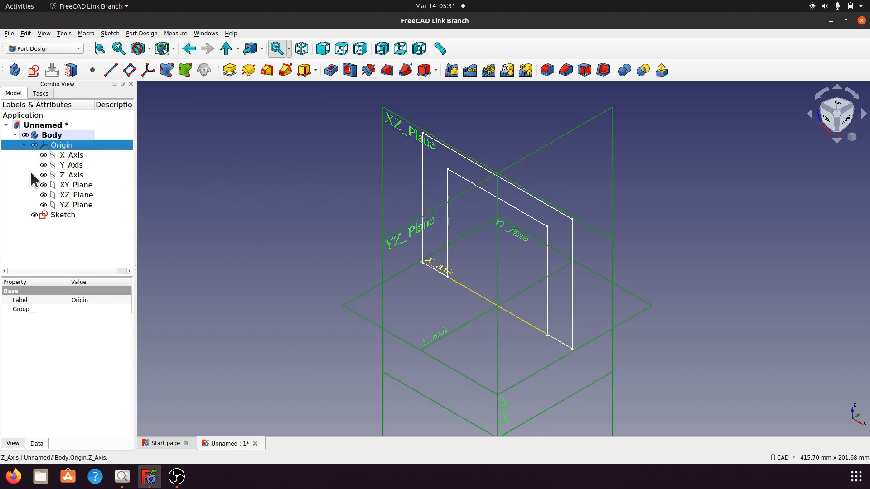
Hide the YZ and XY planes and the X, Y and Z axes, leaving only the XZ plane displayed
{"action": "left_click", "coordinate": [78, 204]}
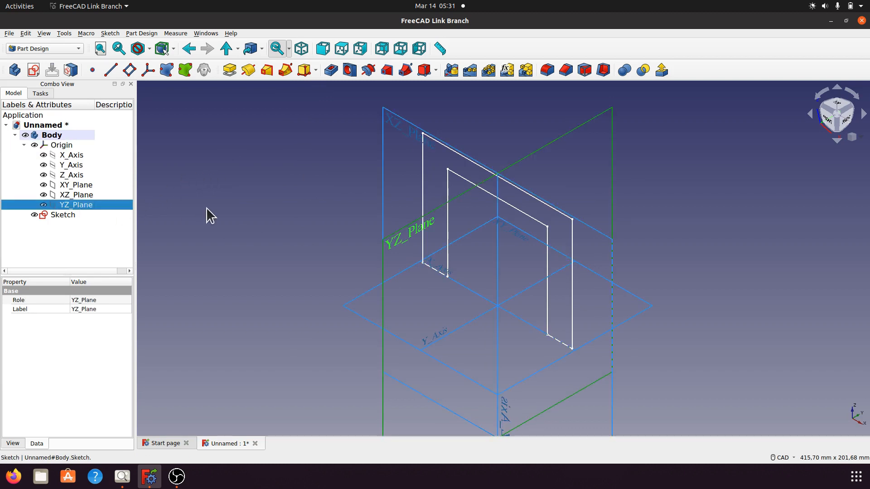
{"action": "key", "text": "space"}
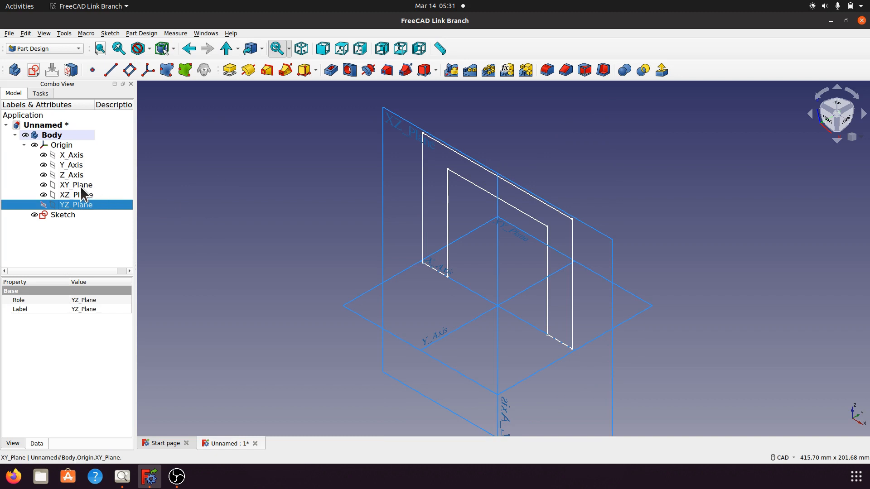
{"action": "left_click", "coordinate": [81, 186]}
{"action": "key", "text": "space"}
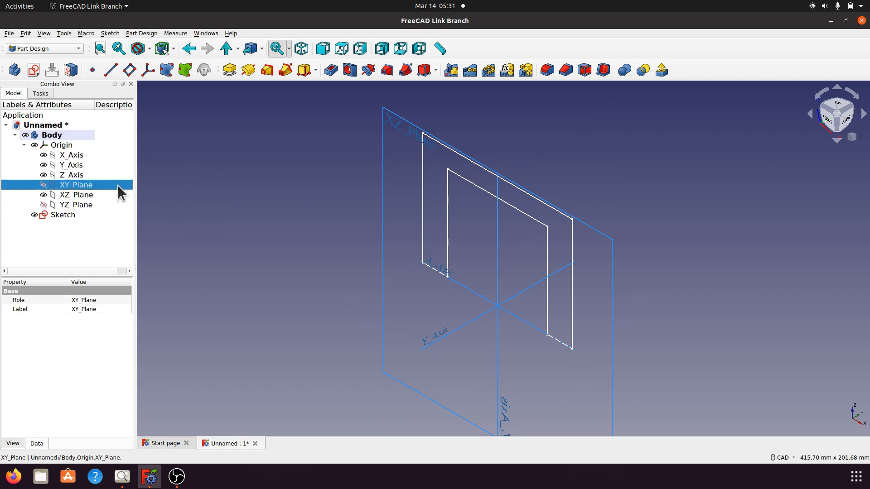
{"action": "left_click", "coordinate": [72, 174]}
{"action": "key", "text": "space"}
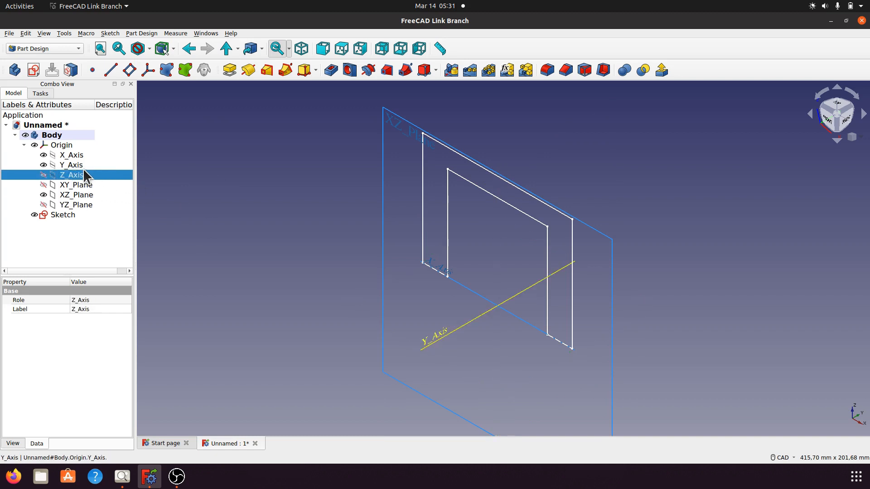
{"action": "left_click", "coordinate": [80, 167]}
{"action": "key", "text": "space"}
{"action": "left_click", "coordinate": [77, 155]}
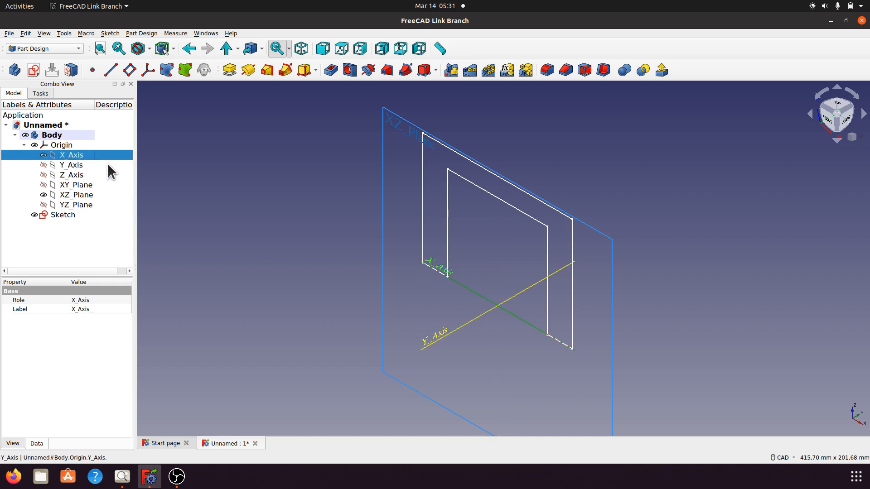
{"action": "key", "text": "space"}
{"action": "left_click", "coordinate": [260, 164]}
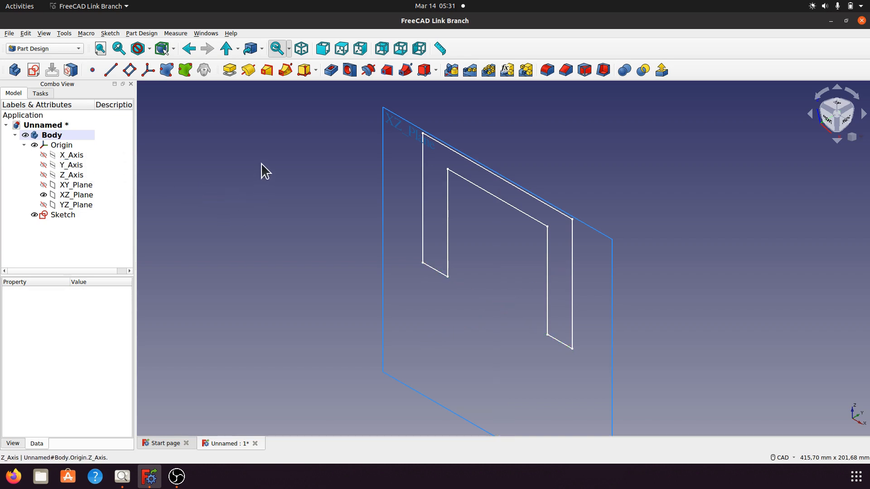
Check the depth in the reference drawing and pad the profile sketch 80 mm, symmetric to the XZ plane
{"action": "scroll", "coordinate": [274, 188], "scroll_direction": "down", "scroll_amount": 4}
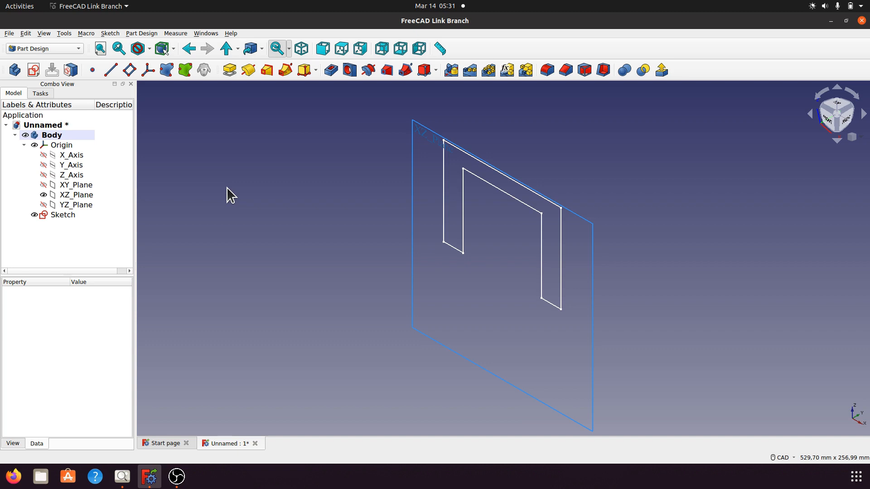
{"action": "scroll", "coordinate": [274, 190], "scroll_direction": "down", "scroll_amount": 2}
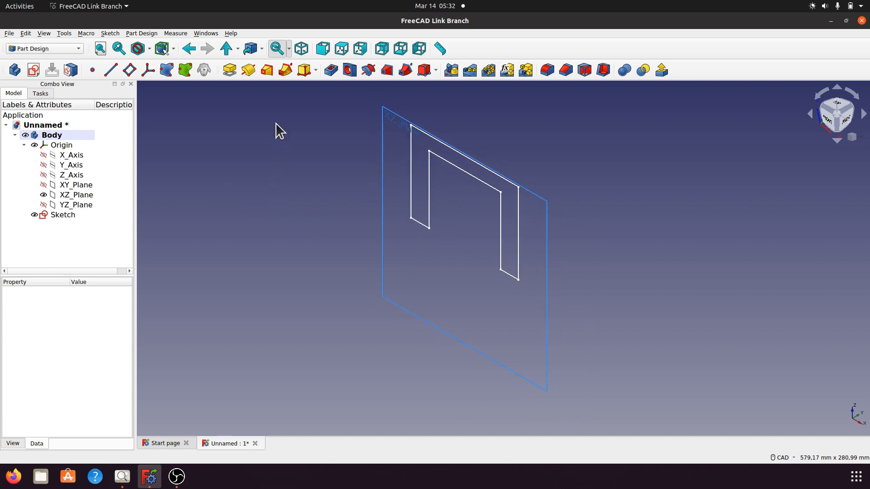
{"action": "left_click", "coordinate": [231, 71]}
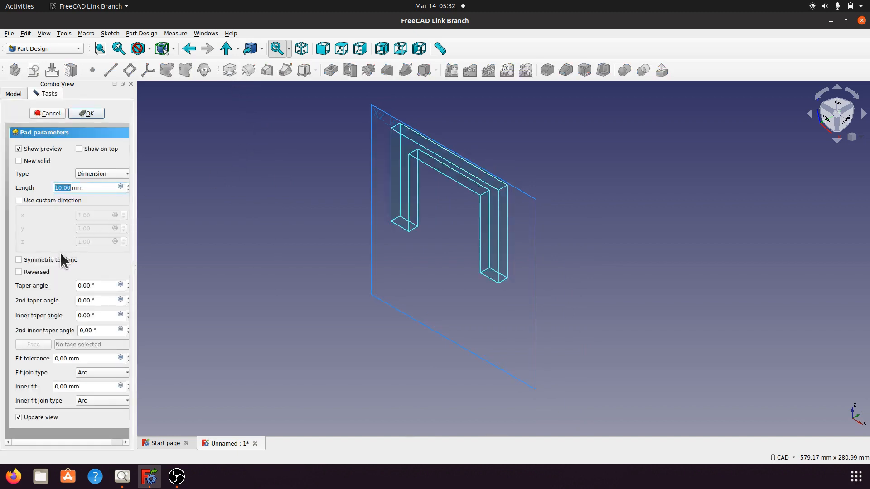
{"action": "left_click", "coordinate": [40, 259]}
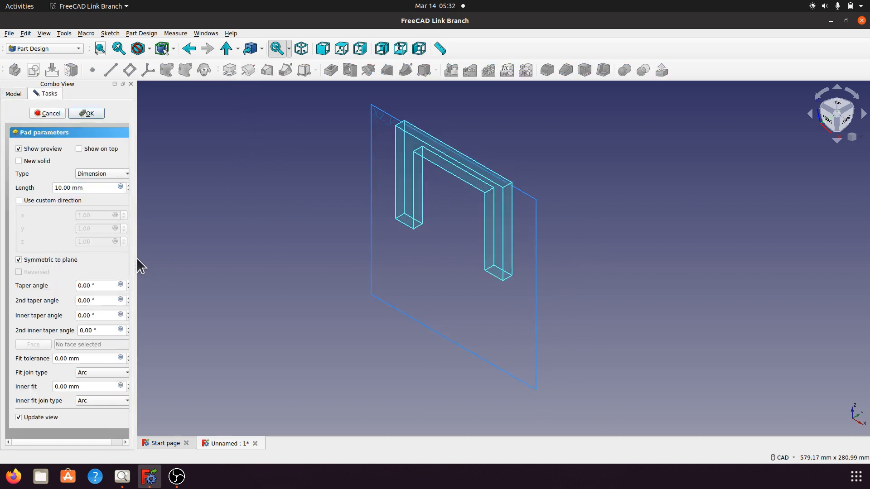
{"action": "left_click_drag", "start_coordinate": [137, 257], "coordinate": [202, 256]}
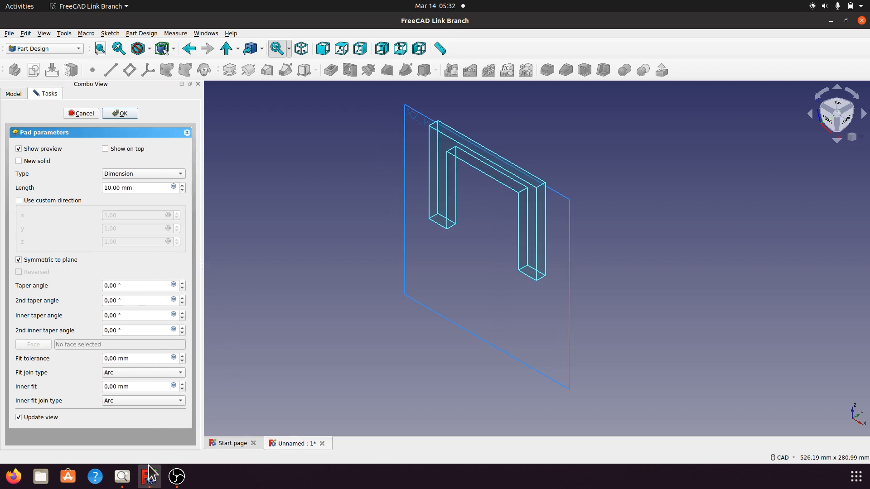
{"action": "left_click", "coordinate": [122, 477]}
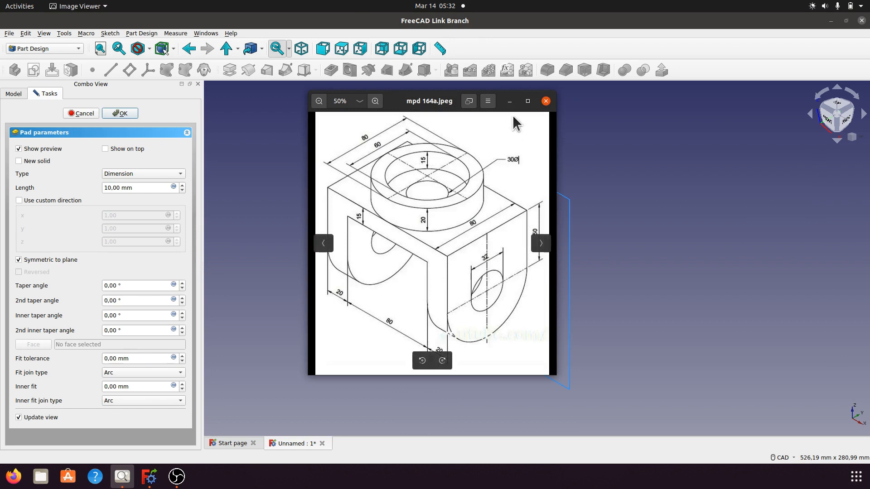
{"action": "left_click", "coordinate": [510, 101]}
{"action": "left_click_drag", "start_coordinate": [135, 188], "coordinate": [103, 188]}
{"action": "type", "text": "80"}
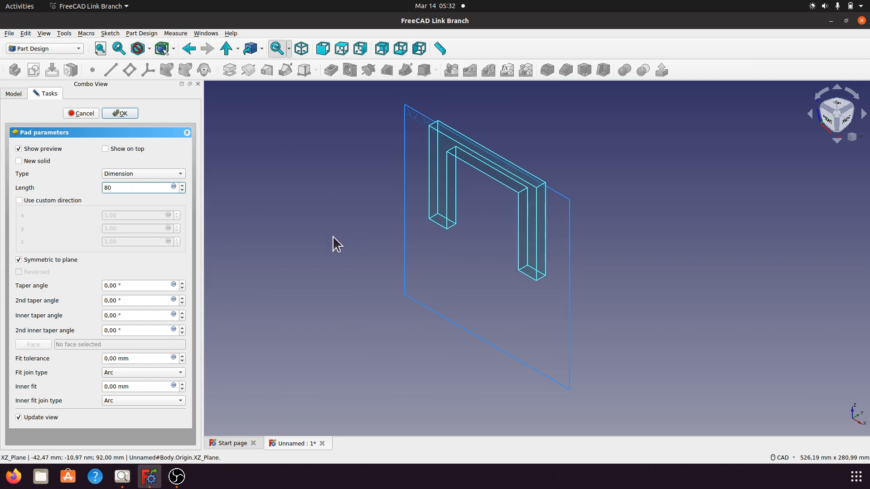
{"action": "key", "text": "Return"}
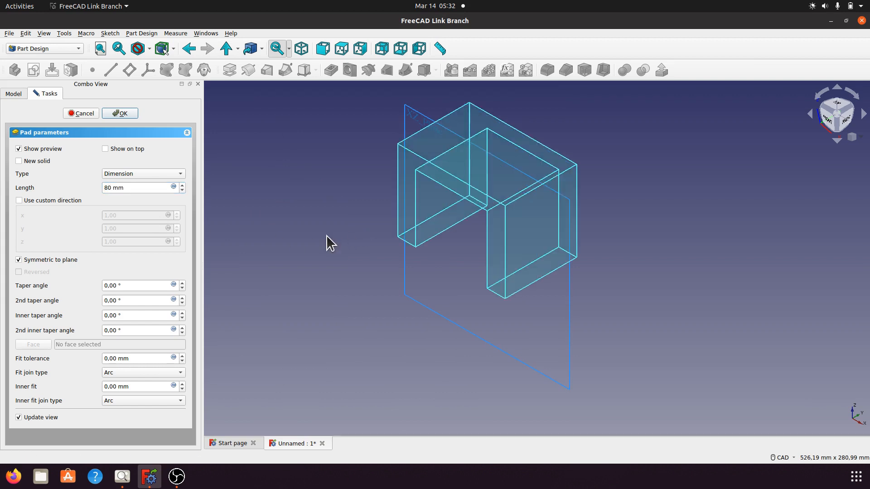
{"action": "left_click", "coordinate": [123, 113]}
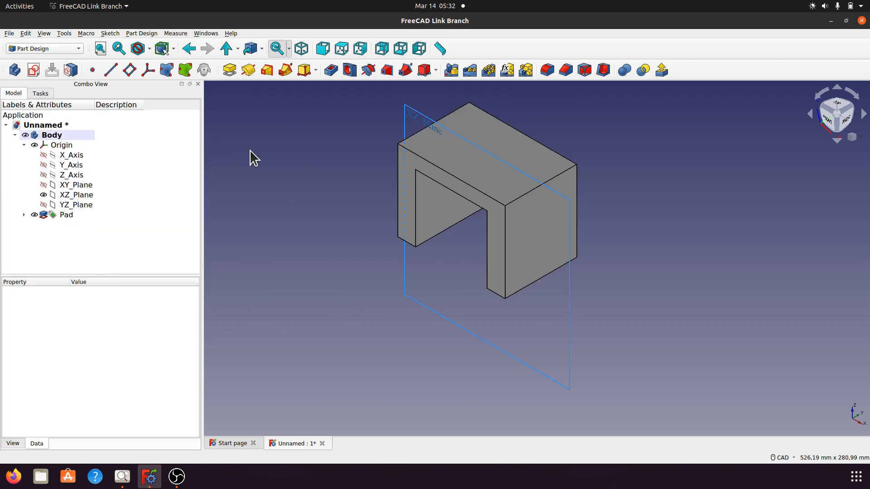
Display the model in Shadow draw style and redirect the shadow light so it shines on the profile's front face
{"action": "left_click", "coordinate": [149, 50]}
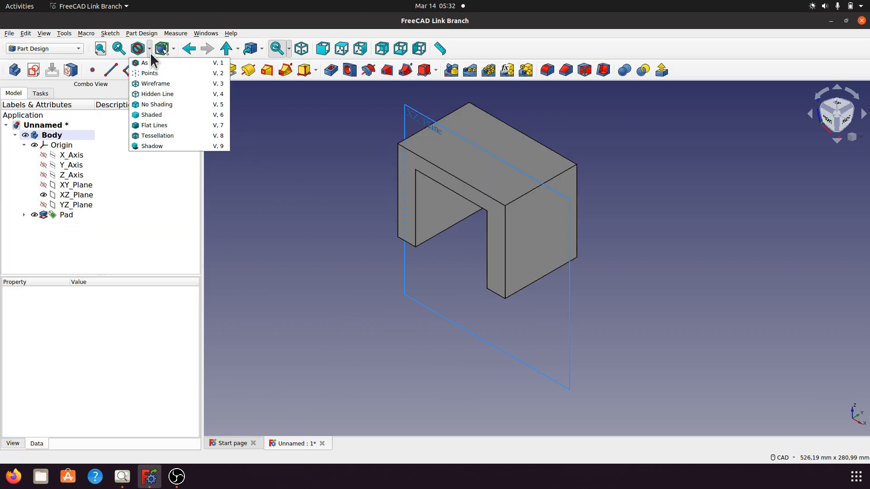
{"action": "left_click", "coordinate": [157, 145]}
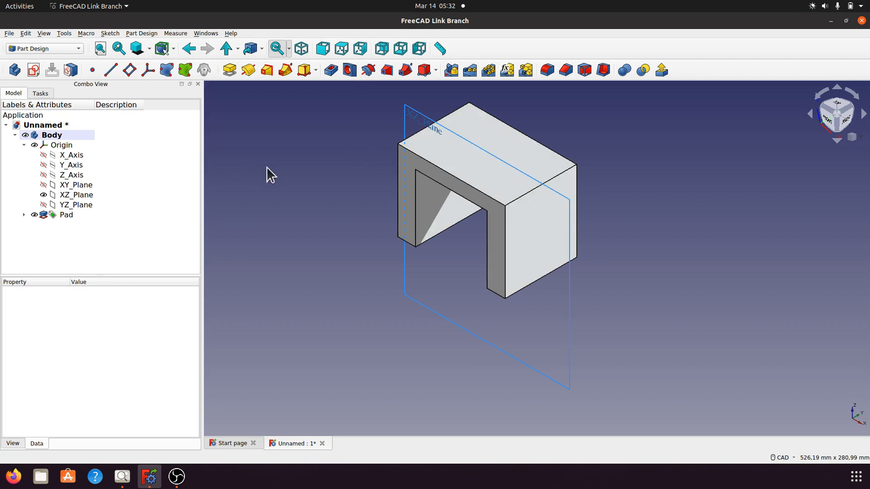
{"action": "left_click", "coordinate": [149, 49]}
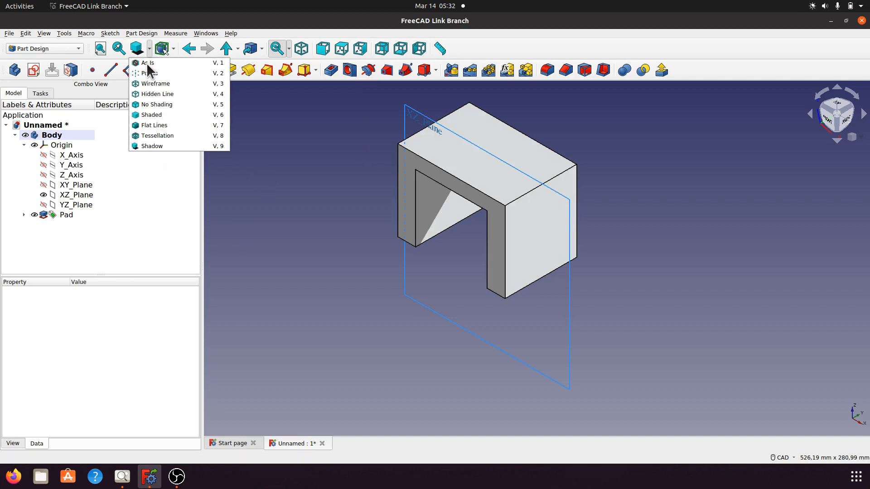
{"action": "left_click", "coordinate": [154, 146]}
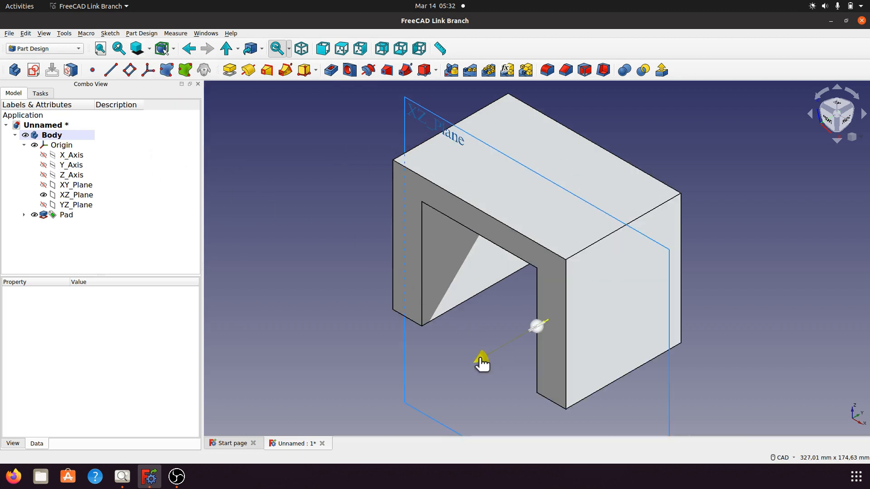
{"action": "mouse_move", "coordinate": [481, 363]}
{"action": "left_mouse_down"}
{"action": "mouse_move", "coordinate": [549, 381]}
{"action": "mouse_move", "coordinate": [560, 348]}
{"action": "mouse_move", "coordinate": [554, 329]}
{"action": "left_mouse_up"}
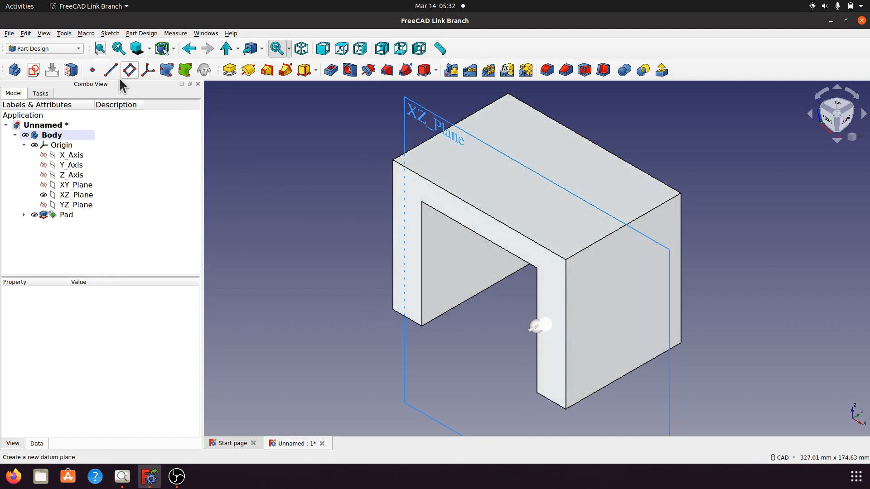
{"action": "left_click", "coordinate": [149, 48]}
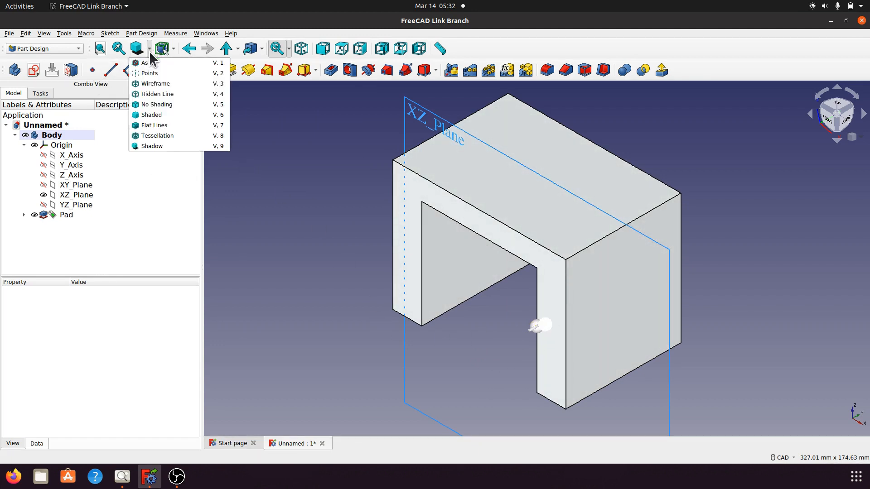
{"action": "left_click", "coordinate": [158, 145]}
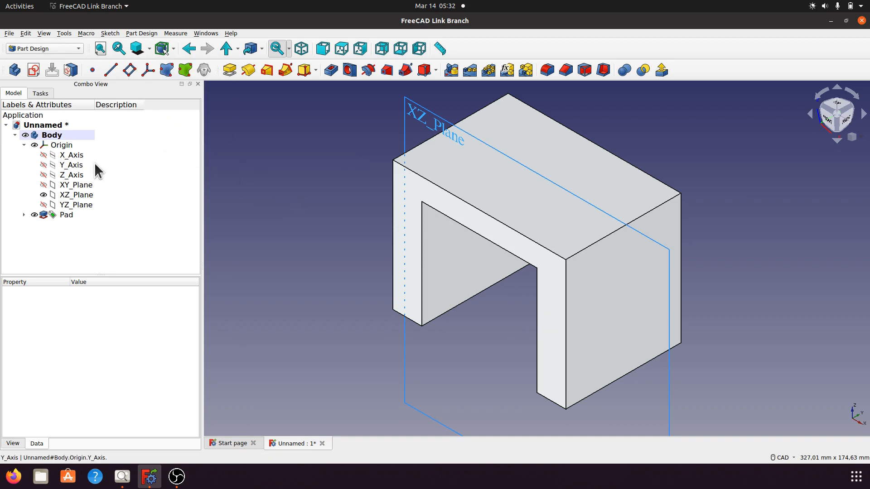
Give the body the Emerald material and set its shape color to magenta (#ff00ff)
{"action": "right_click", "coordinate": [56, 135]}
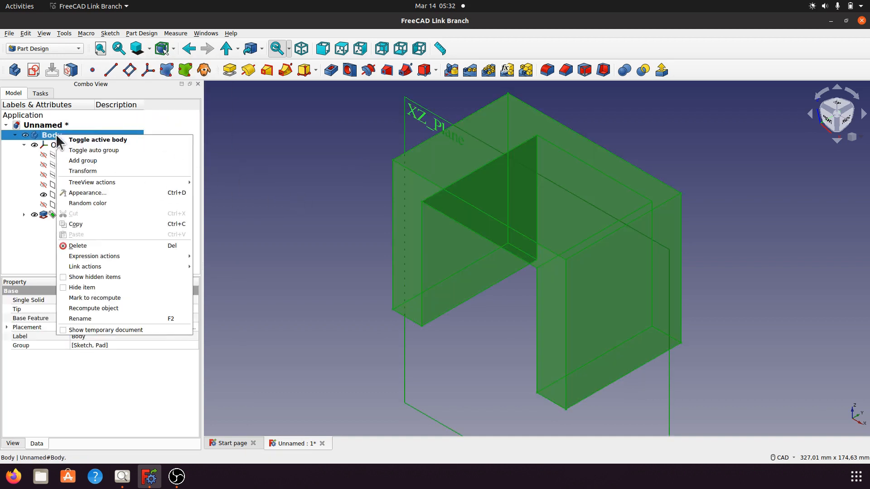
{"action": "left_click", "coordinate": [92, 192]}
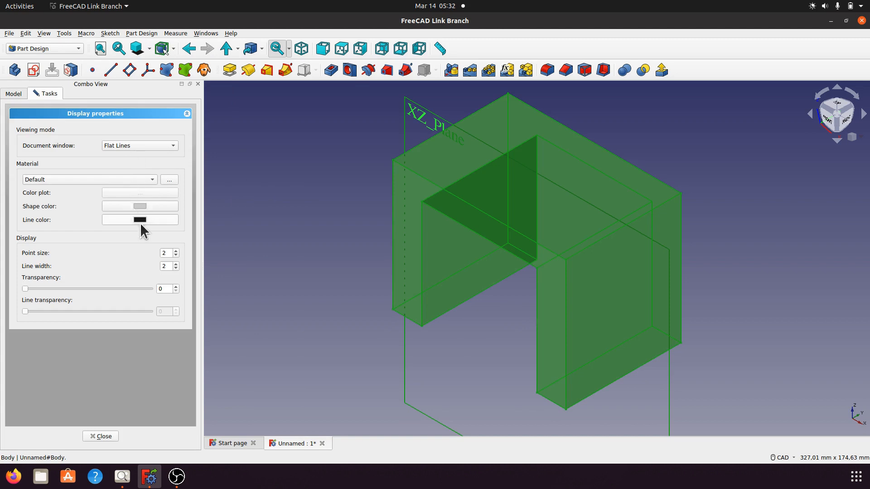
{"action": "left_click", "coordinate": [152, 179]}
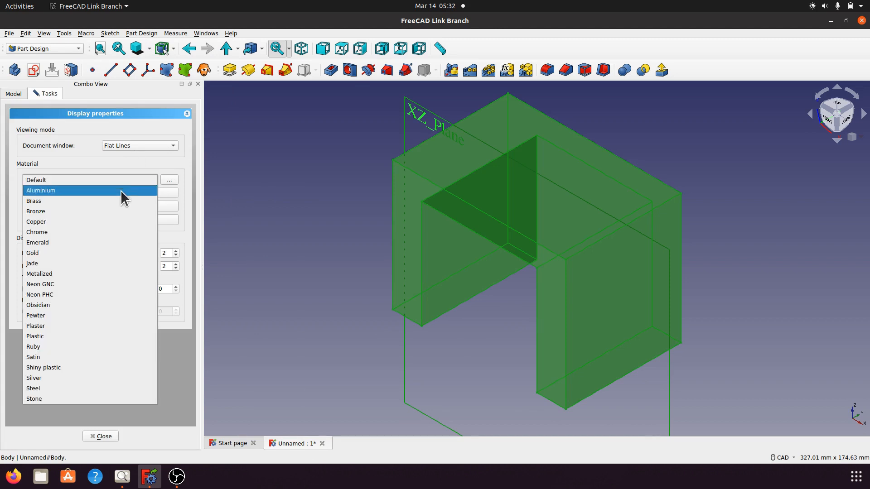
{"action": "left_click", "coordinate": [100, 242]}
{"action": "left_click", "coordinate": [155, 206]}
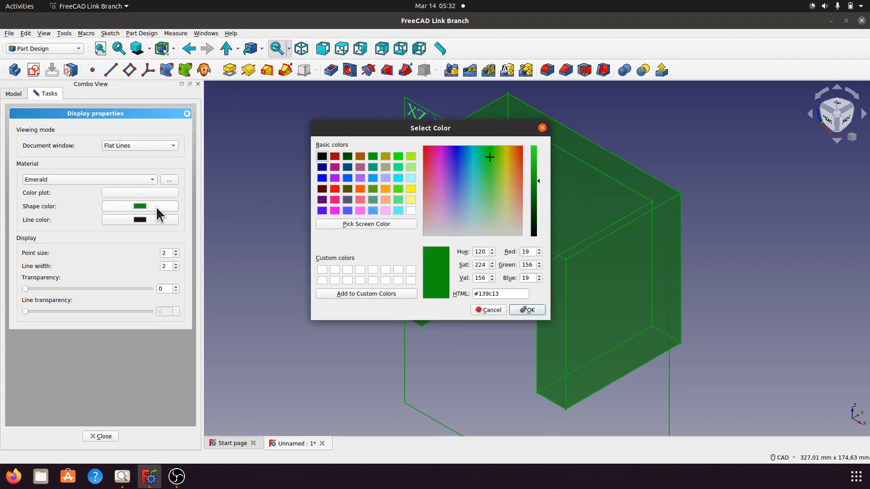
{"action": "left_click", "coordinate": [335, 211]}
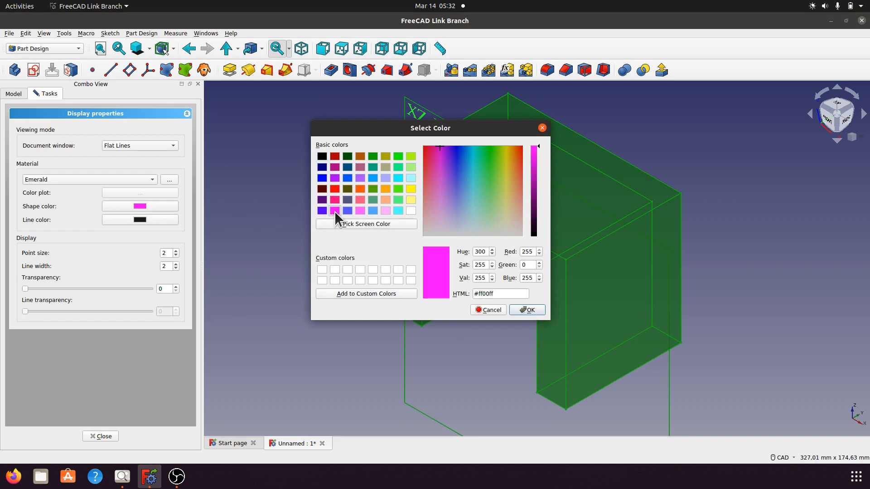
{"action": "left_click", "coordinate": [537, 310]}
{"action": "right_click_drag", "start_coordinate": [339, 202], "coordinate": [339, 228], "text": "ctrl+shift"}
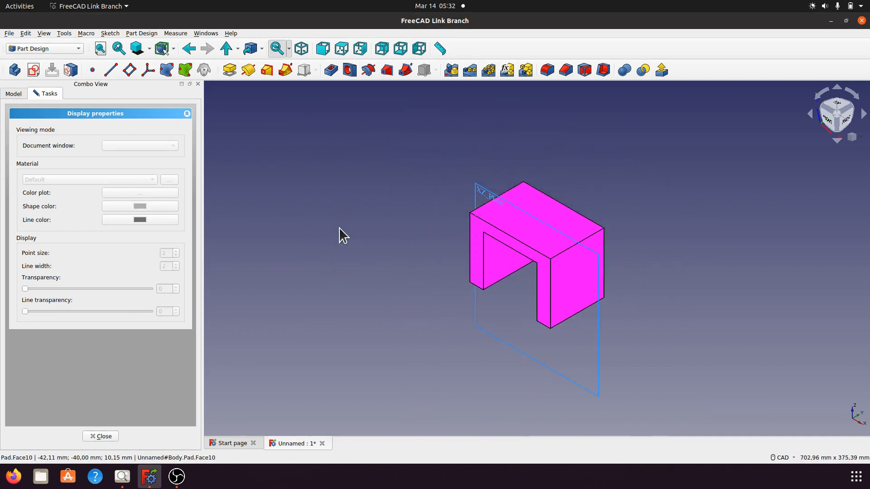
{"action": "right_click_drag", "start_coordinate": [373, 265], "coordinate": [349, 238], "text": "ctrl"}
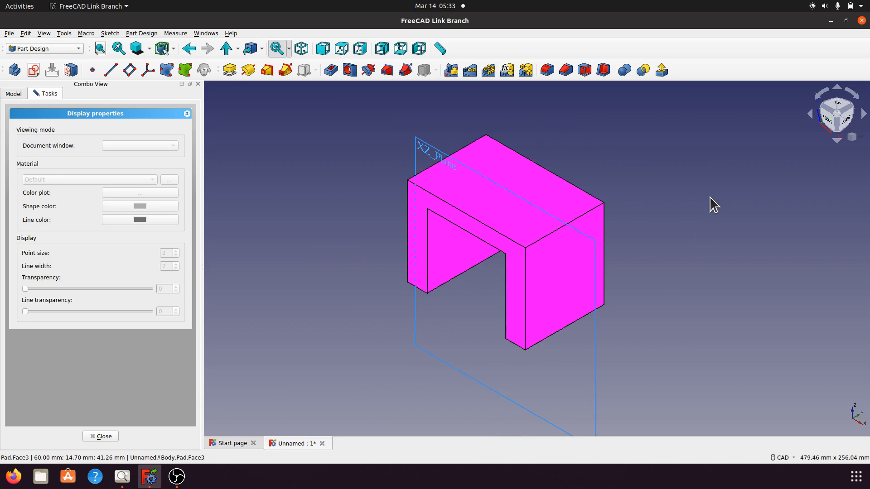
{"action": "left_click", "coordinate": [103, 436]}
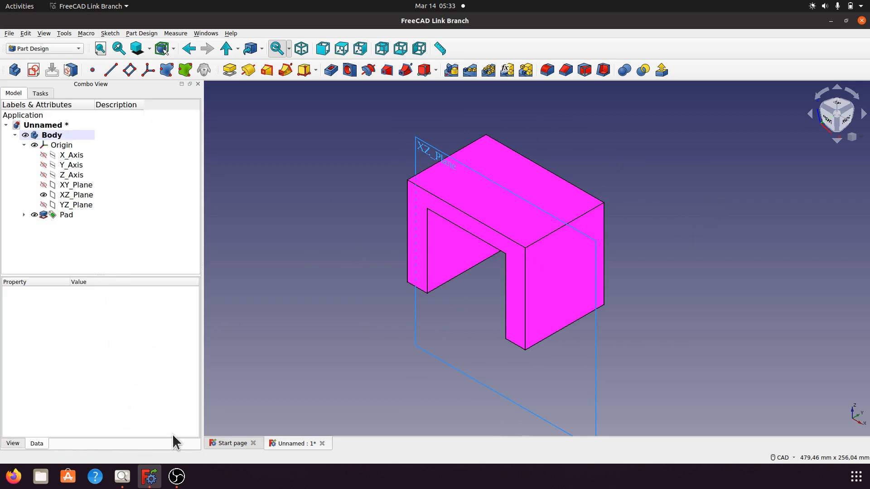
Check the leg rounding in the reference drawing and try to fillet the four lower corner edges of both legs with a 40 mm radius
{"action": "left_click", "coordinate": [123, 477]}
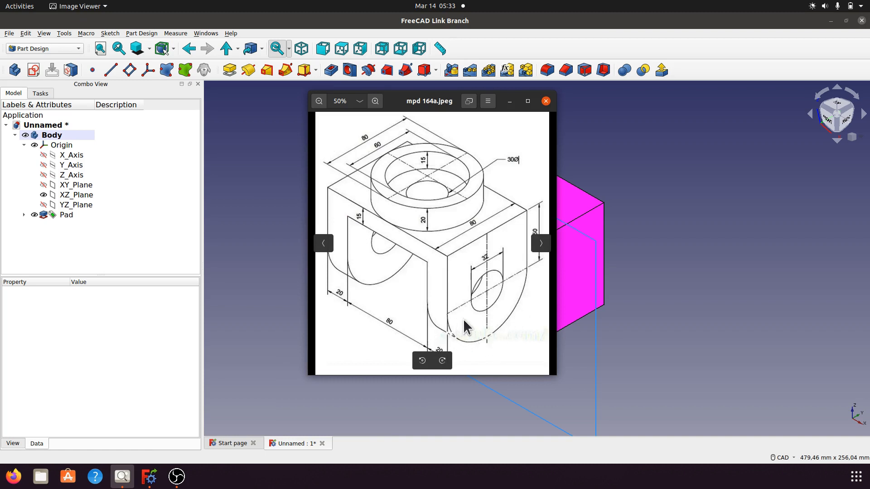
{"action": "left_click", "coordinate": [510, 101]}
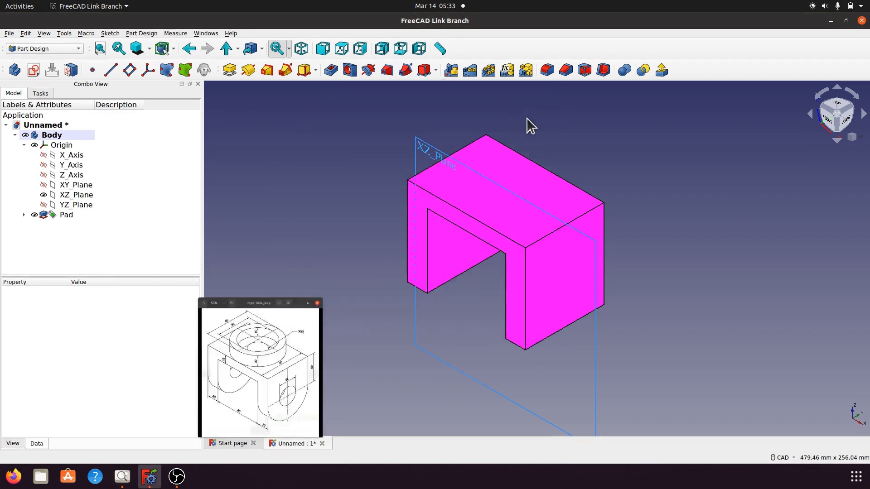
{"action": "left_click", "coordinate": [519, 353]}
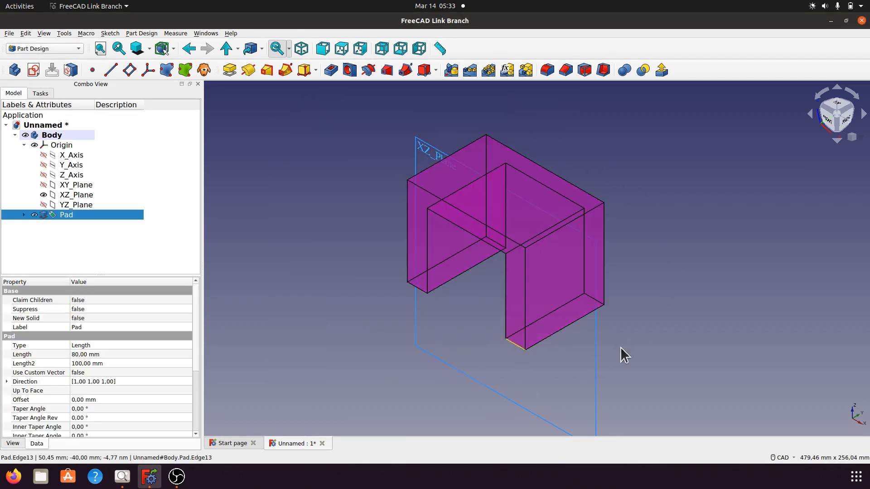
{"action": "middle_click_drag", "start_coordinate": [686, 335], "coordinate": [580, 227]}
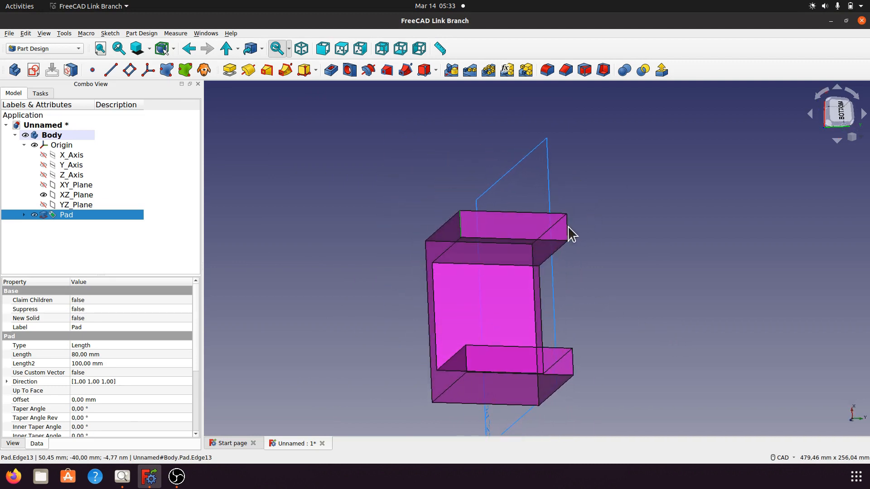
{"action": "left_click", "coordinate": [467, 358]}
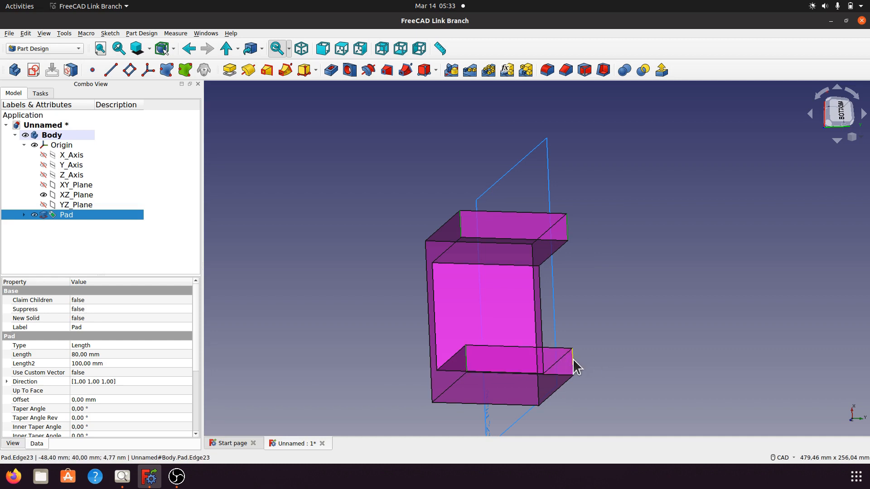
{"action": "left_click", "coordinate": [547, 70]}
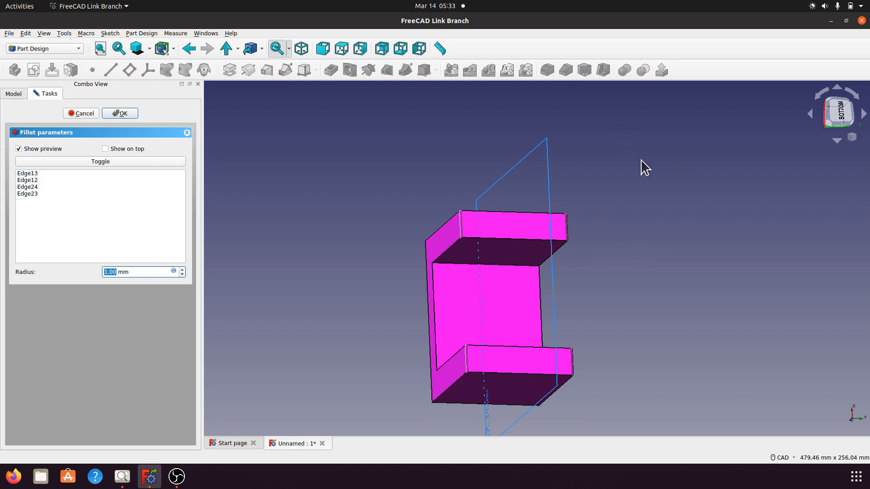
{"action": "type", "text": "40"}
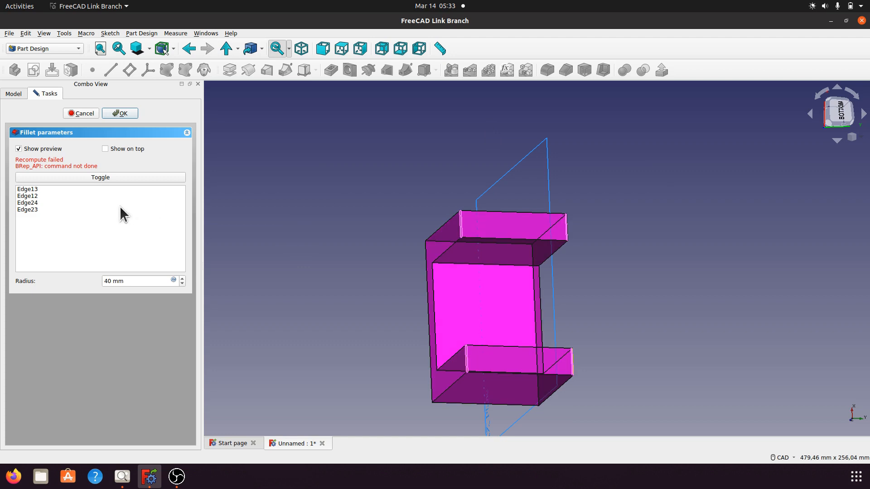
Set the radius of the four leg-corner fillets to 39.99 mm and apply the fillet
{"action": "middle_click_drag", "start_coordinate": [639, 313], "coordinate": [656, 345]}
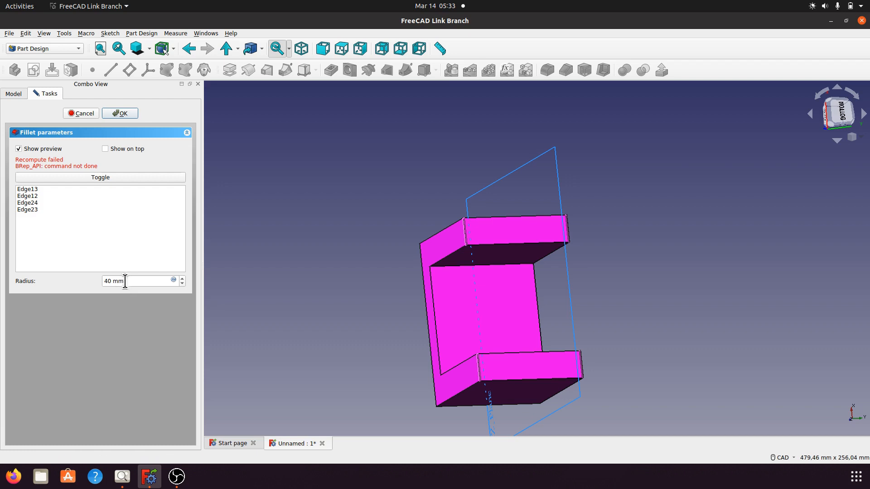
{"action": "left_click_drag", "start_coordinate": [125, 281], "coordinate": [106, 282]}
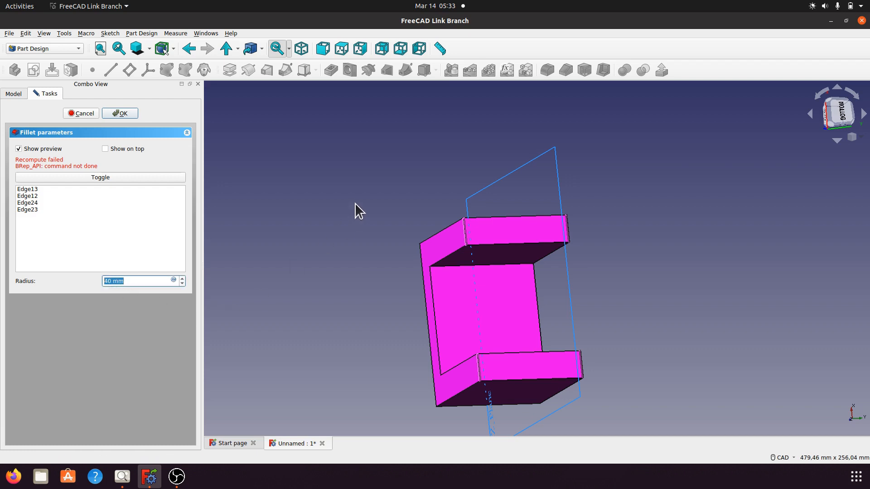
{"action": "type", "text": "39,9"}
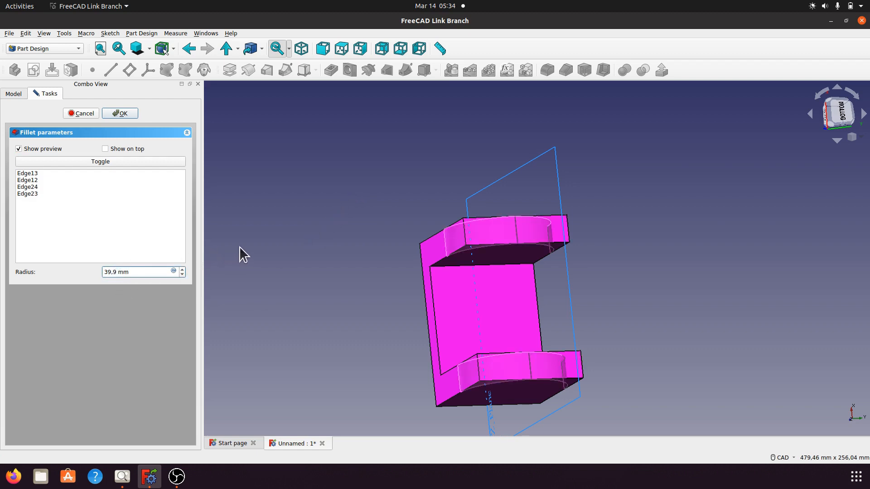
{"action": "key", "text": "BackSpace"}
{"action": "type", "text": "9"}
{"action": "left_click", "coordinate": [288, 223]}
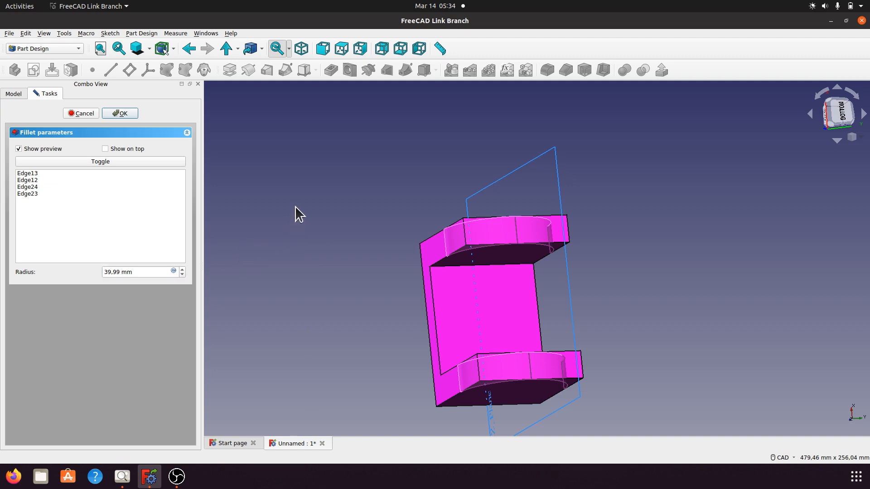
{"action": "left_click", "coordinate": [120, 114]}
Inspect the rounded legs, return to the isometric view and create a sketch on the outer face of the +X leg
{"action": "middle_click_drag", "start_coordinate": [627, 210], "coordinate": [672, 280]}
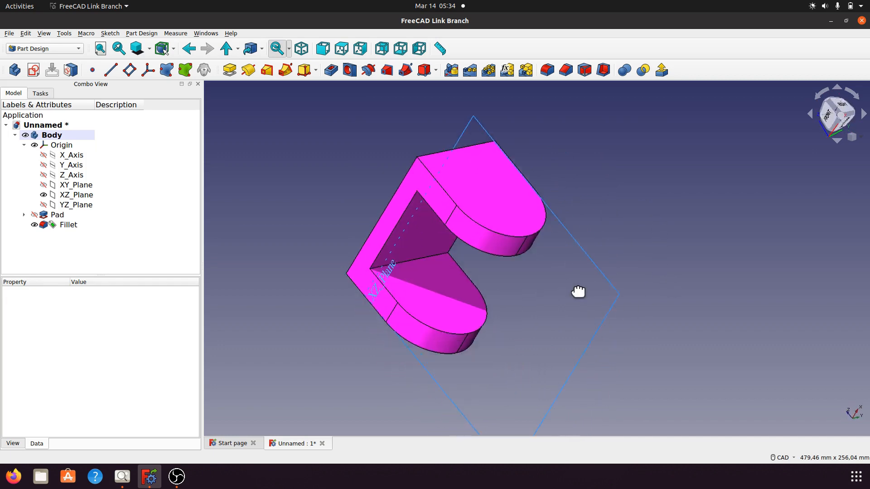
{"action": "scroll", "coordinate": [578, 268], "scroll_direction": "up", "scroll_amount": 5}
{"action": "middle_click_drag", "start_coordinate": [603, 235], "coordinate": [530, 341]}
{"action": "scroll", "coordinate": [634, 345], "scroll_direction": "down", "scroll_amount": 5}
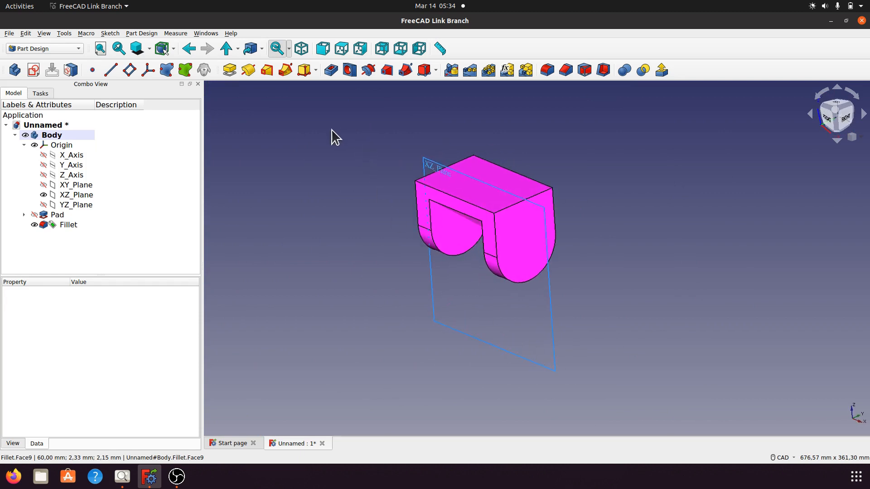
{"action": "left_click", "coordinate": [301, 49]}
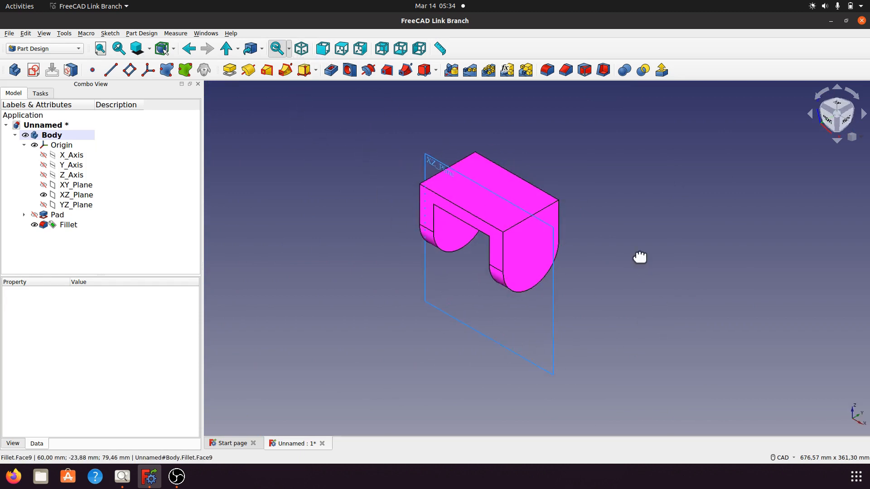
{"action": "scroll", "coordinate": [634, 263], "scroll_direction": "up", "scroll_amount": 3}
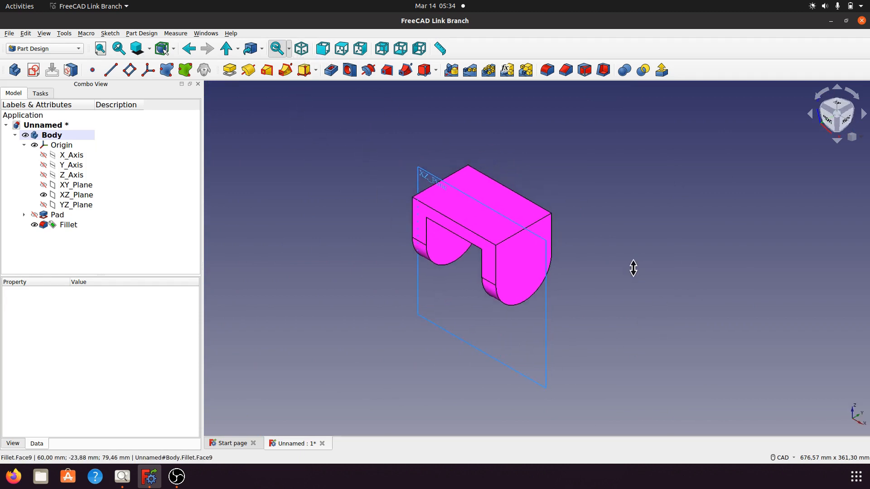
{"action": "left_click", "coordinate": [515, 275]}
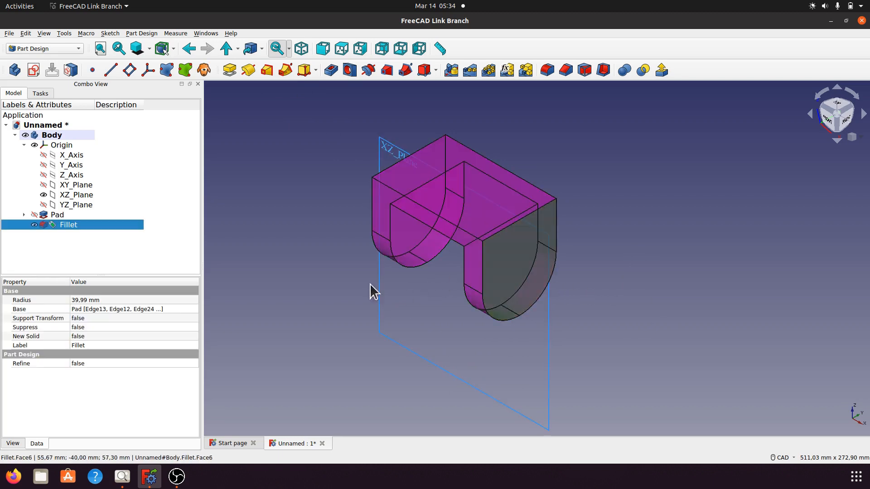
{"action": "left_click", "coordinate": [33, 70]}
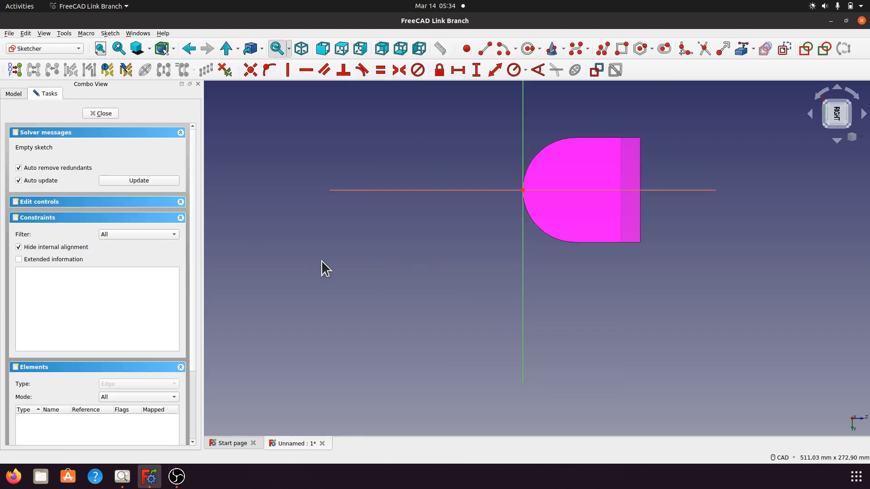
{"action": "middle_click_drag", "start_coordinate": [398, 278], "coordinate": [331, 326]}
{"action": "scroll", "coordinate": [336, 319], "scroll_direction": "up", "scroll_amount": 1}
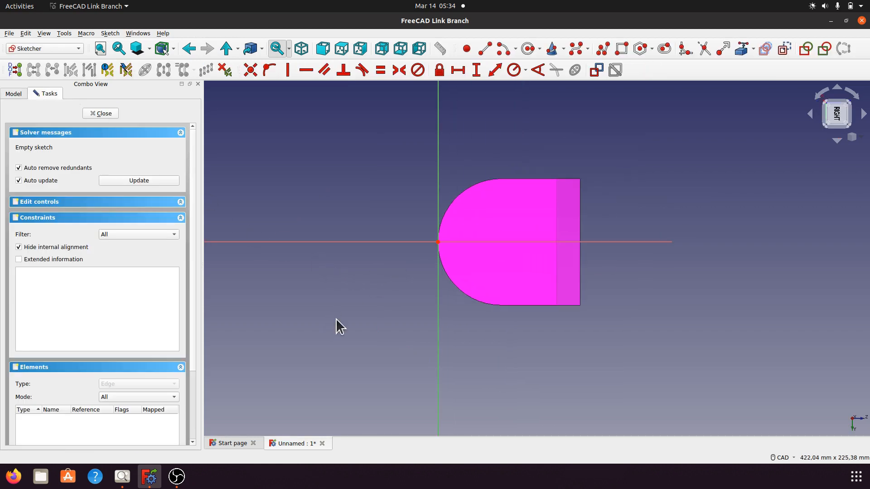
Project the leg's rounded edge into the sketch and draw a circle about 42 mm in diameter centred on that arc's centre
{"action": "left_click", "coordinate": [741, 50]}
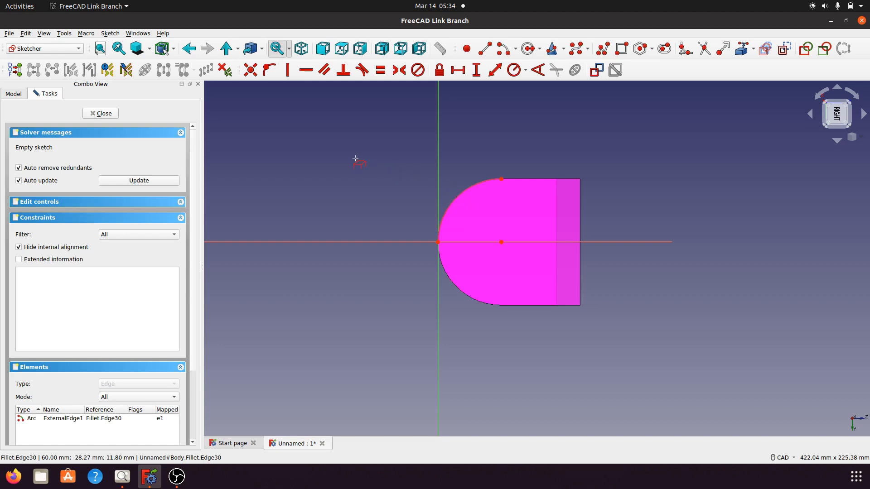
{"action": "left_click", "coordinate": [526, 49]}
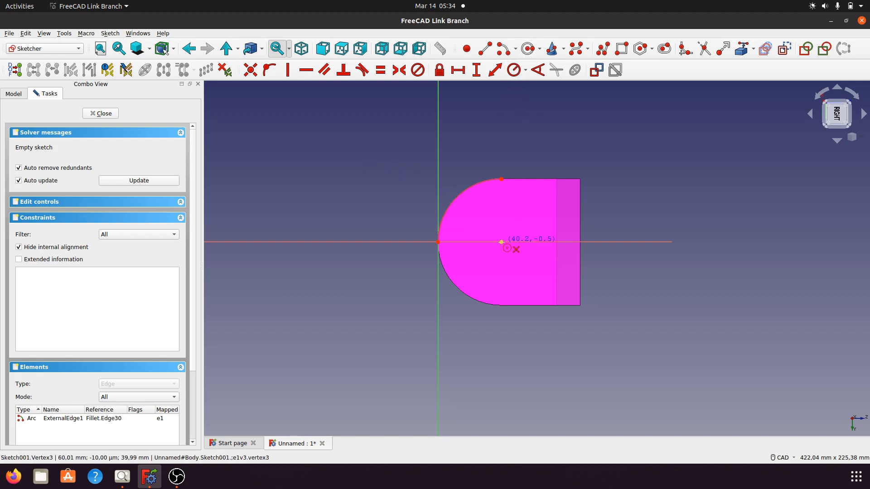
{"action": "left_click", "coordinate": [501, 242]}
{"action": "left_click", "coordinate": [512, 273]}
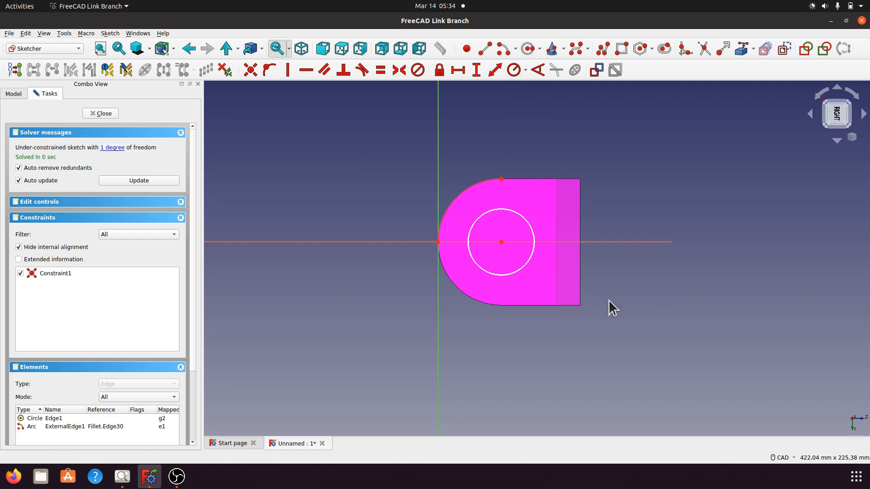
Check the hole size in the reference drawing, constrain the circle's diameter to 32 mm and close the sketch
{"action": "left_click", "coordinate": [130, 475]}
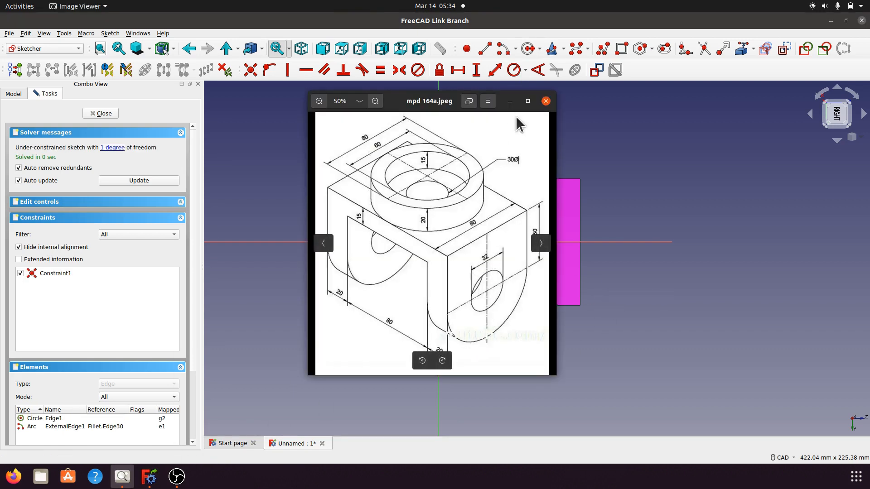
{"action": "left_click", "coordinate": [510, 101]}
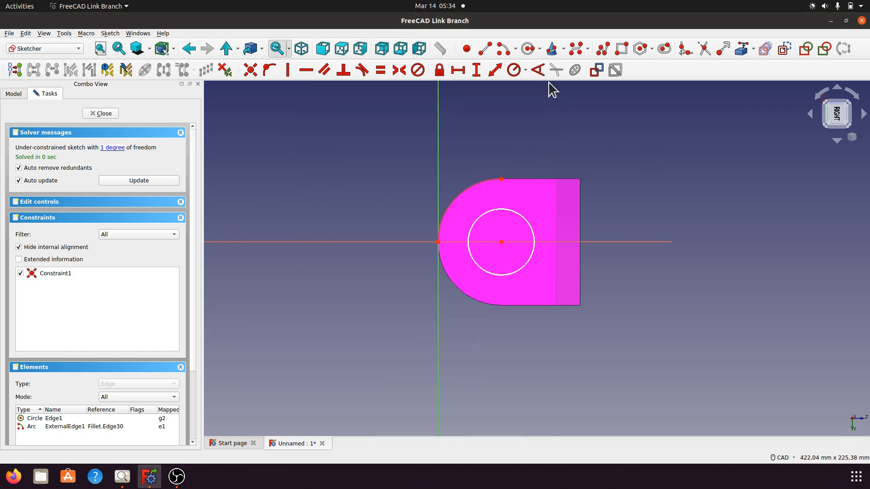
{"action": "left_click", "coordinate": [526, 221]}
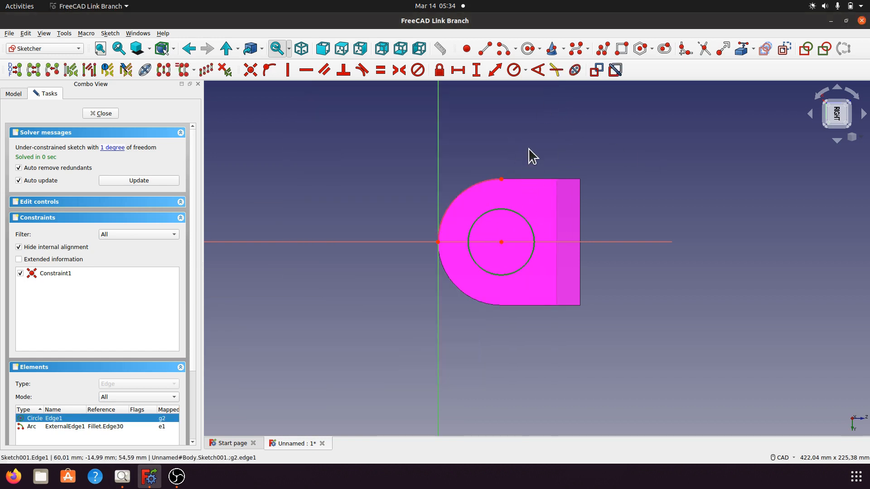
{"action": "left_click", "coordinate": [525, 70]}
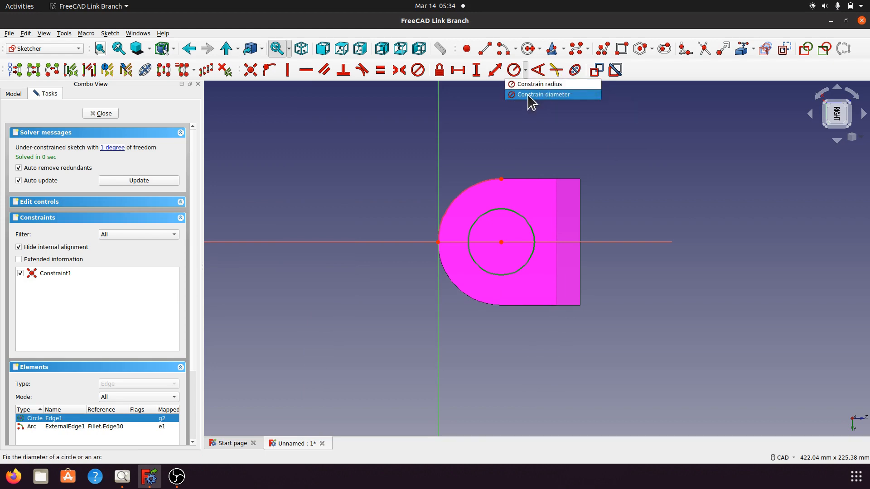
{"action": "left_click", "coordinate": [527, 96]}
{"action": "type", "text": "32"}
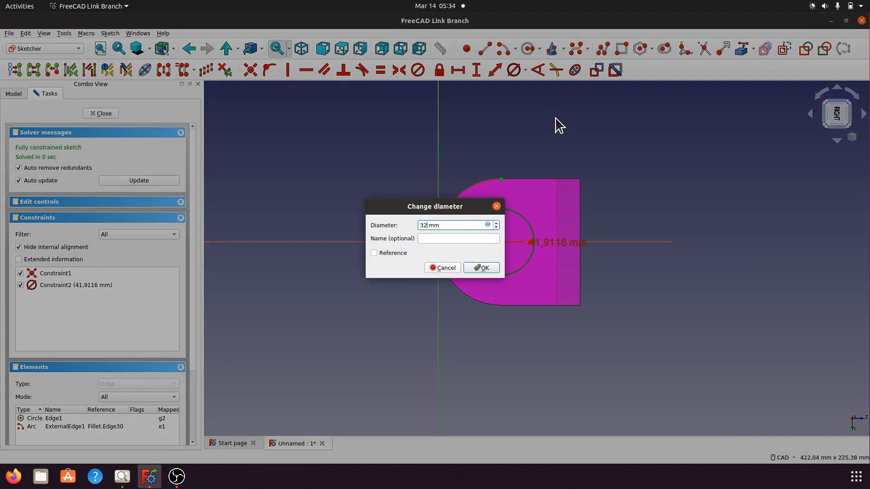
{"action": "left_click", "coordinate": [483, 268]}
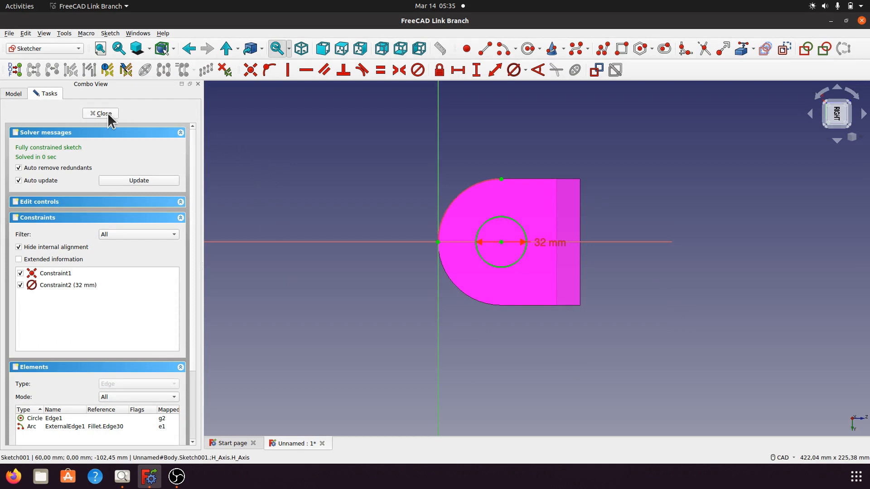
{"action": "key", "text": "Escape"}
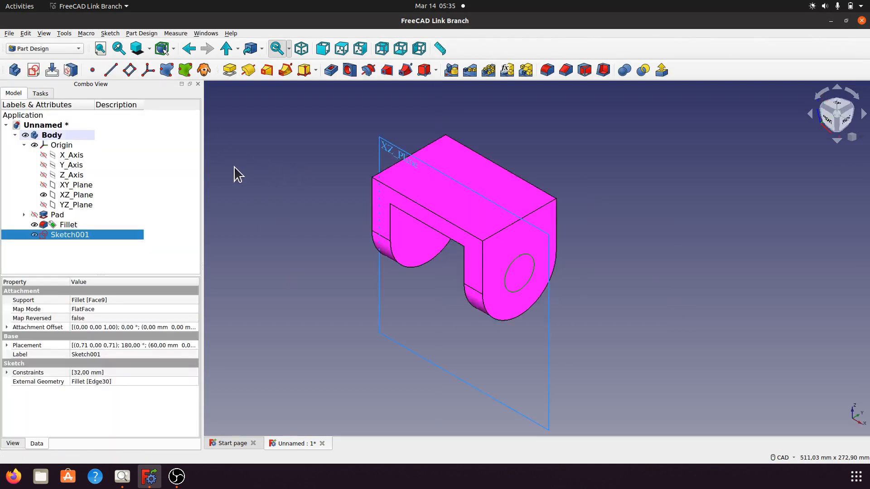
Start a pocket from the hole sketch with its type set to Through all
{"action": "left_click", "coordinate": [330, 70]}
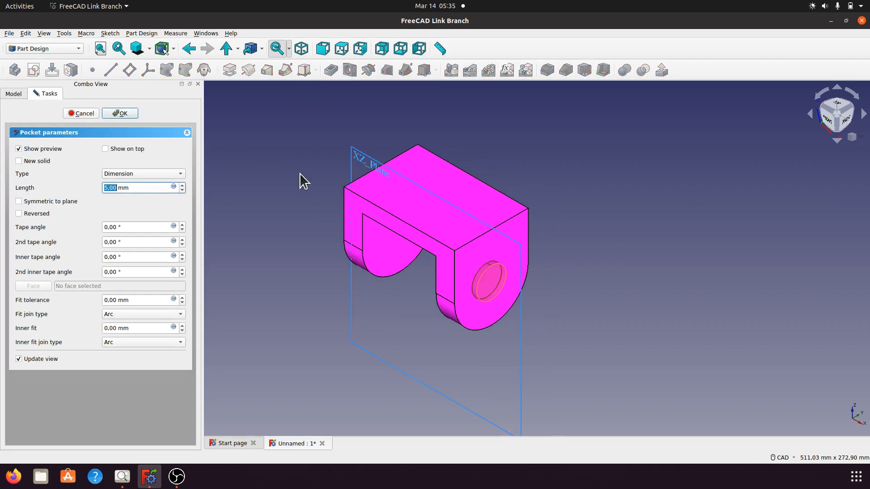
{"action": "left_click", "coordinate": [180, 173]}
{"action": "left_click", "coordinate": [143, 184]}
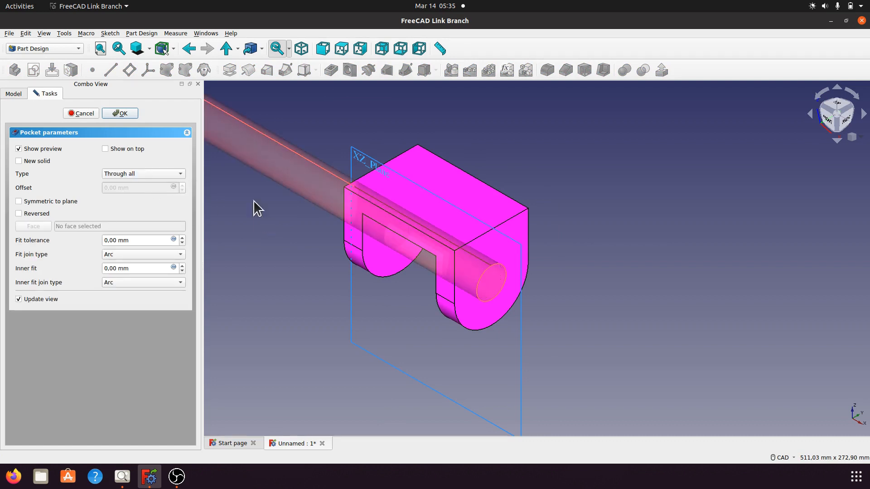
Try the To first type for the pocket and return it to Through all
{"action": "left_click", "coordinate": [181, 174]}
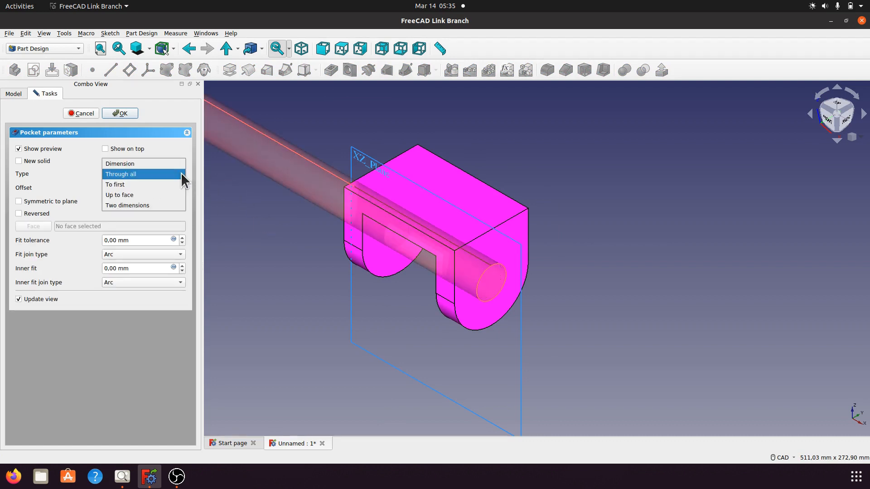
{"action": "left_click", "coordinate": [141, 185]}
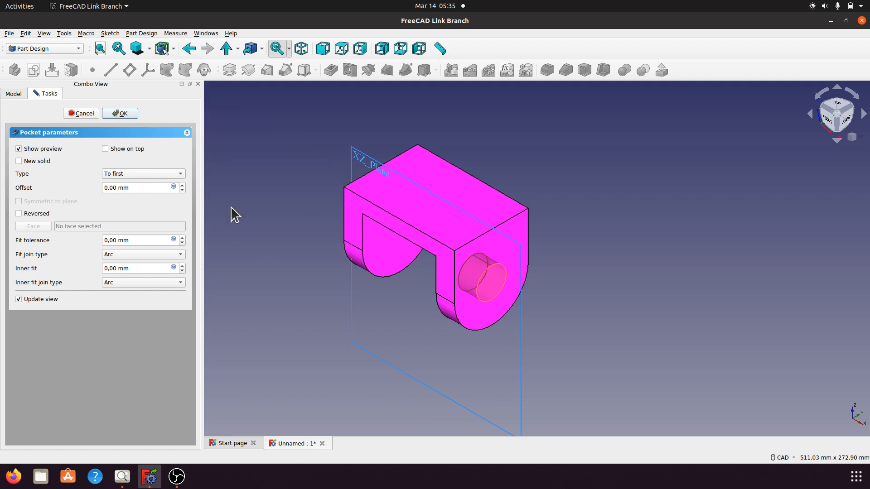
{"action": "left_click", "coordinate": [183, 174]}
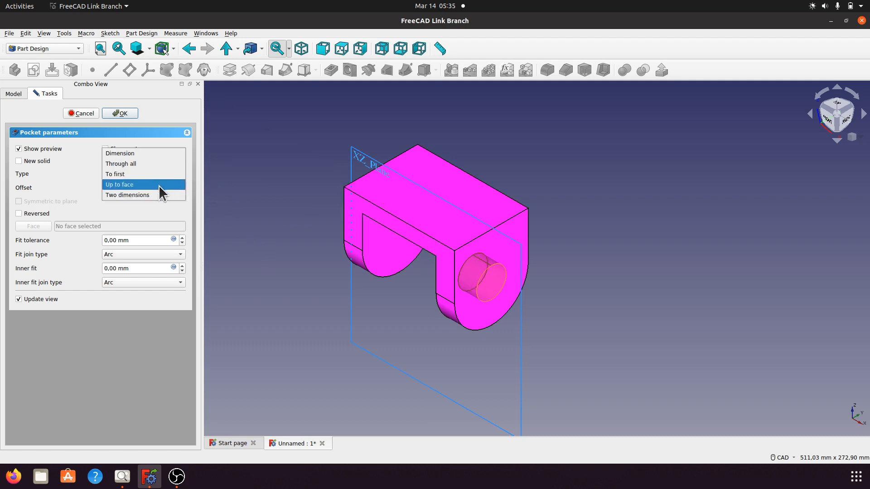
{"action": "left_click", "coordinate": [155, 165]}
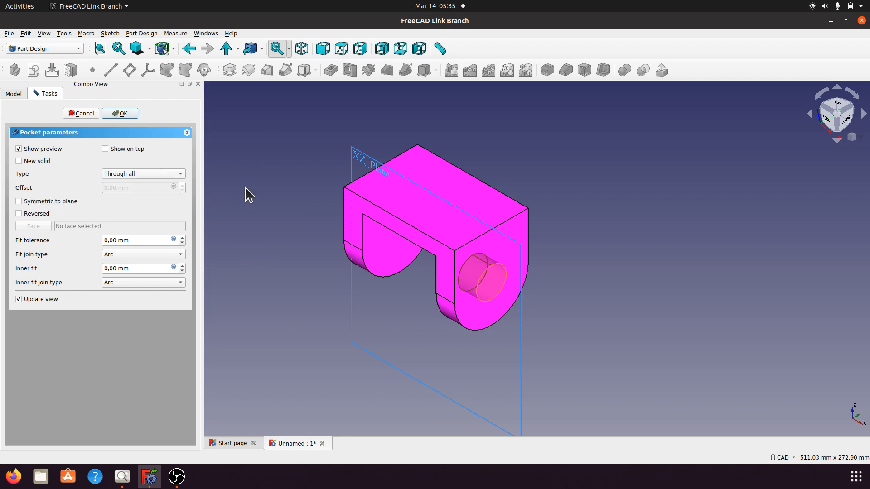
Apply the pocket through both legs, inspect the holes from below and return to the isometric view
{"action": "middle_click_drag", "start_coordinate": [268, 257], "coordinate": [374, 321]}
{"action": "scroll", "coordinate": [415, 314], "scroll_direction": "down", "scroll_amount": 2}
{"action": "scroll", "coordinate": [378, 313], "scroll_direction": "up", "scroll_amount": 1}
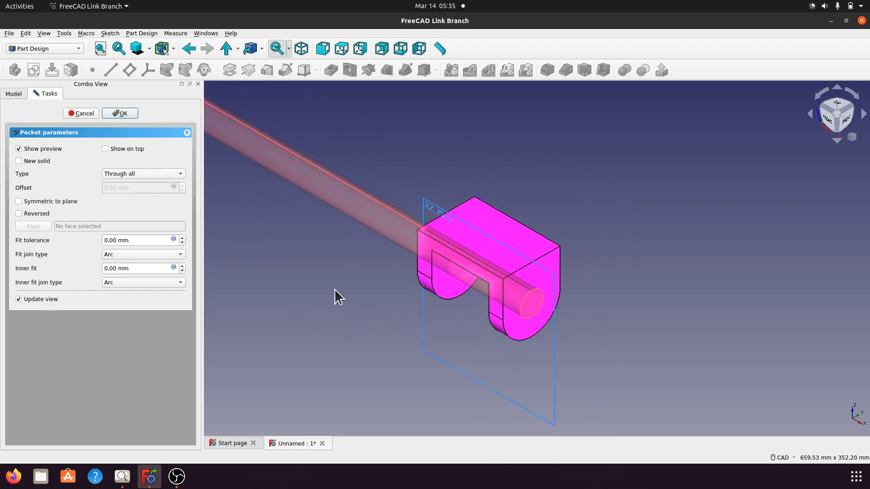
{"action": "left_click", "coordinate": [121, 113]}
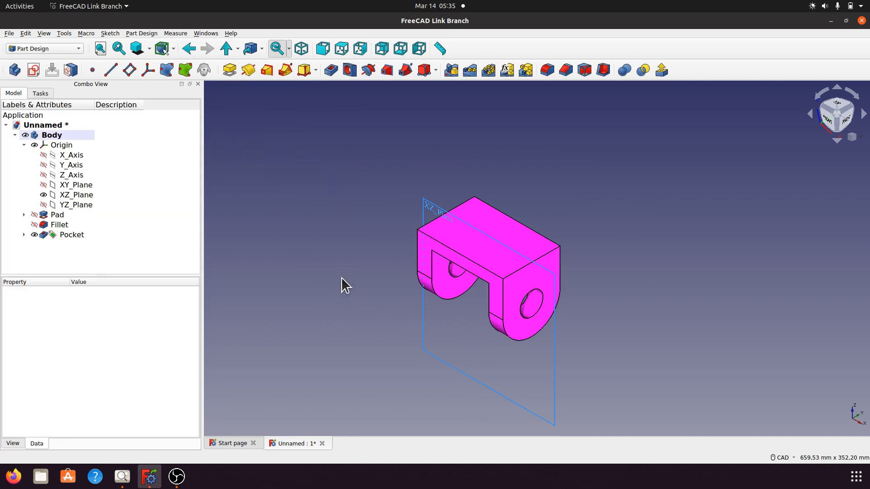
{"action": "middle_click_drag", "start_coordinate": [356, 299], "coordinate": [647, 254]}
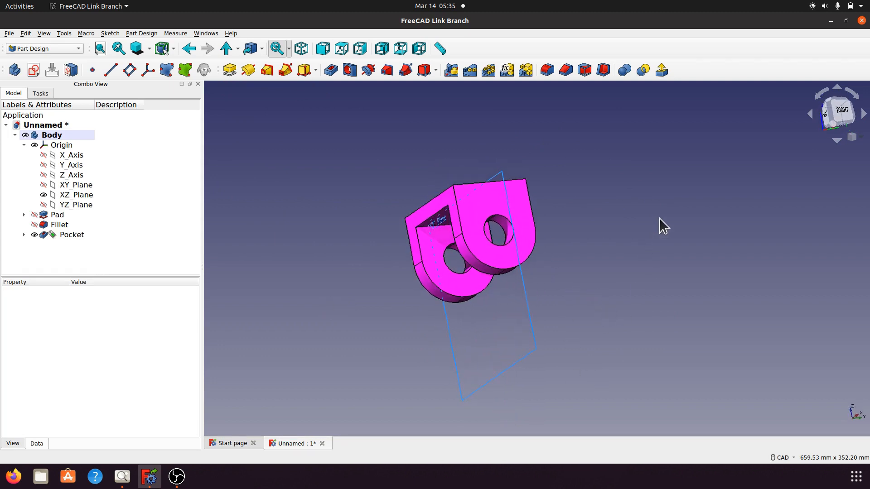
{"action": "left_click", "coordinate": [301, 48]}
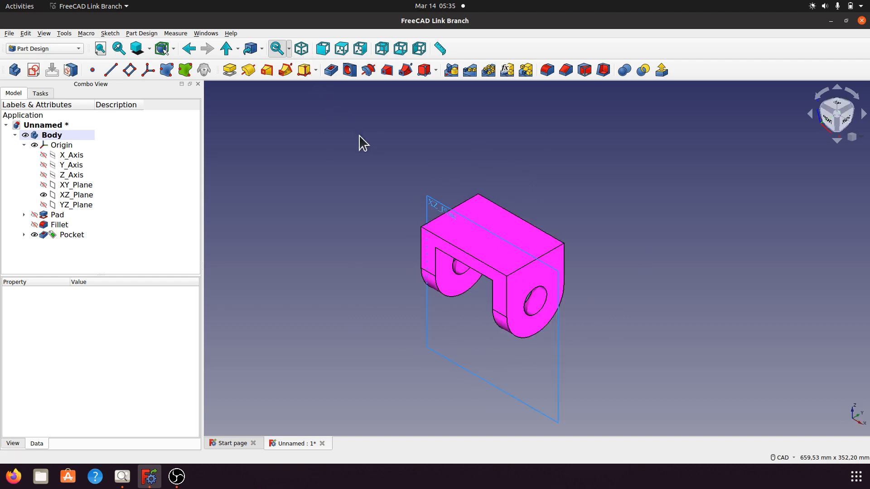
Check the round boss in the reference drawing and create a sketch on the bracket's top face
{"action": "left_click", "coordinate": [122, 477]}
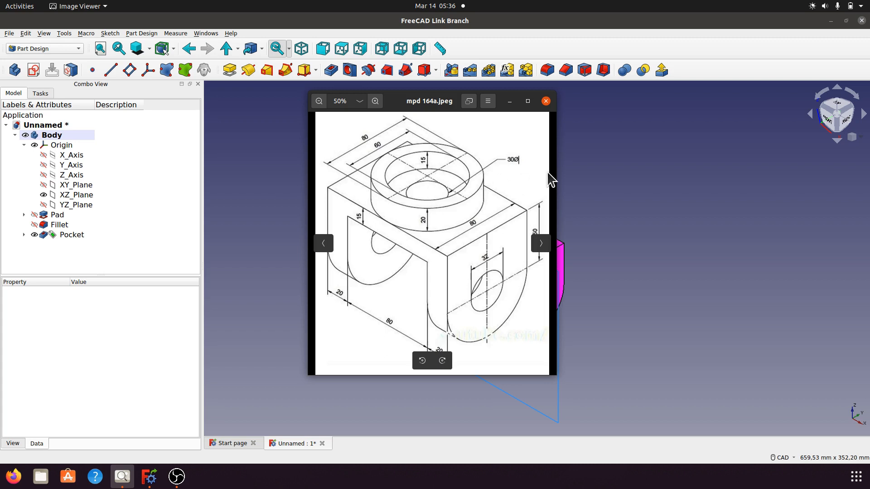
{"action": "left_click", "coordinate": [509, 101]}
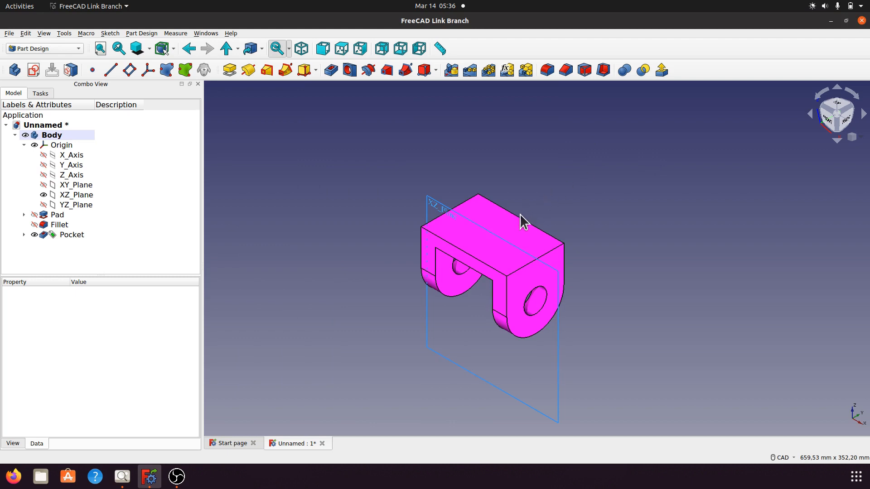
{"action": "left_click", "coordinate": [508, 227]}
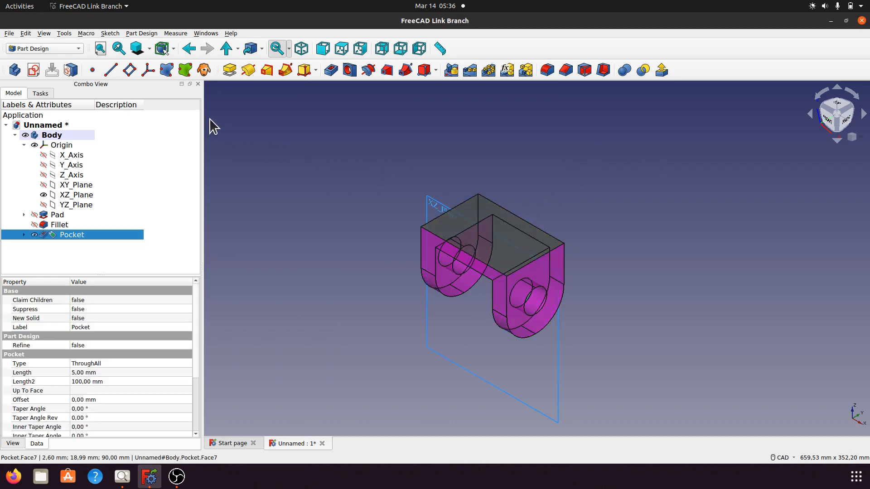
{"action": "left_click", "coordinate": [33, 69]}
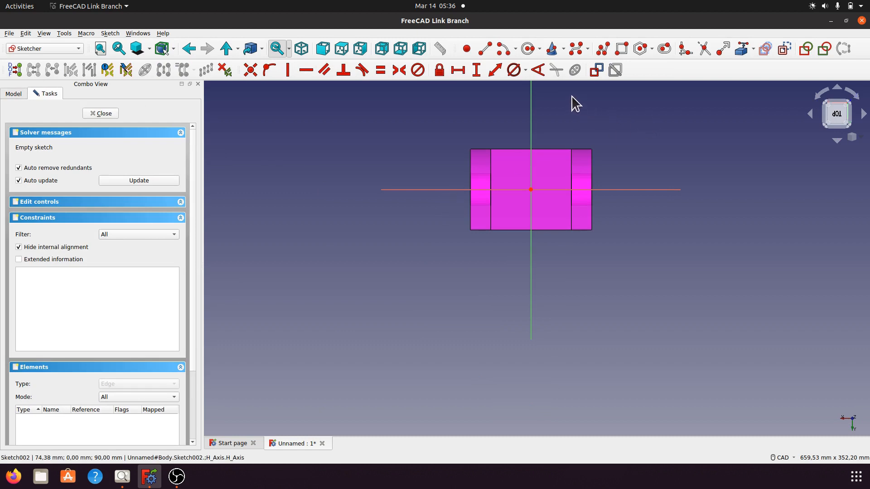
Draw a circle centred on the sketch origin and constrain its diameter to 80 mm
{"action": "left_click", "coordinate": [529, 49]}
{"action": "left_click", "coordinate": [530, 190]}
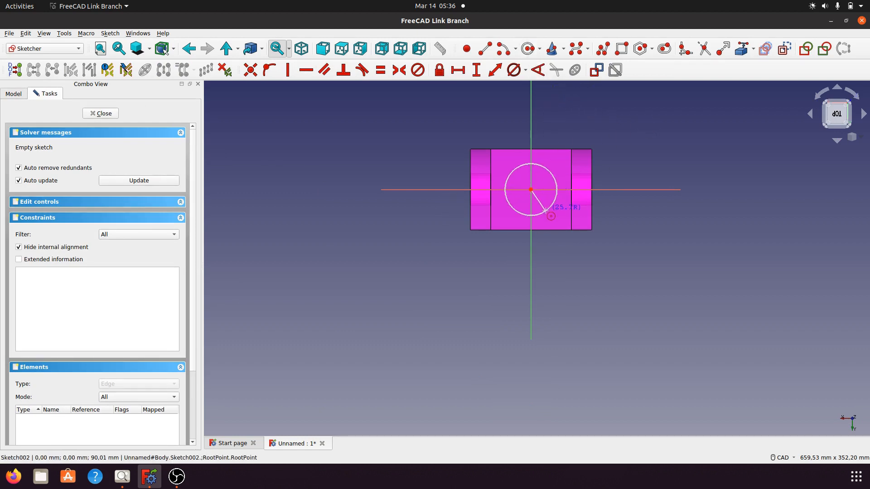
{"action": "left_click", "coordinate": [550, 217]}
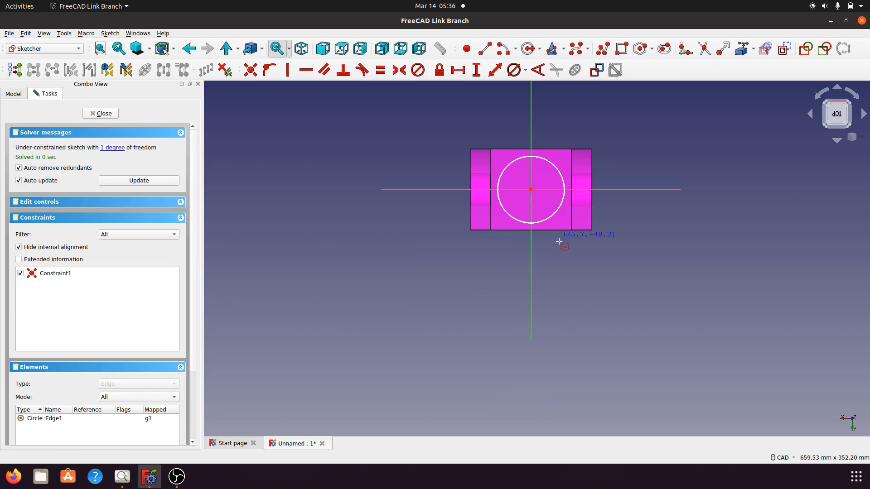
{"action": "left_click", "coordinate": [548, 219]}
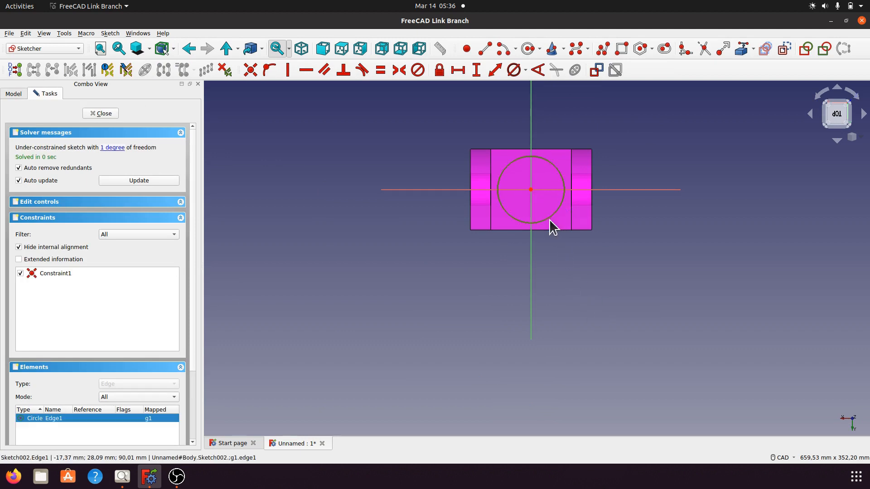
{"action": "left_click", "coordinate": [524, 70]}
{"action": "left_click", "coordinate": [538, 94]}
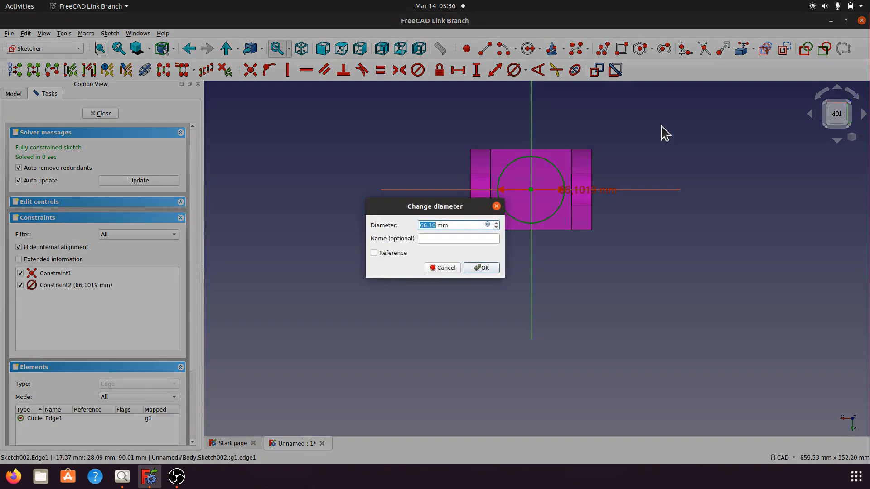
{"action": "type", "text": "80"}
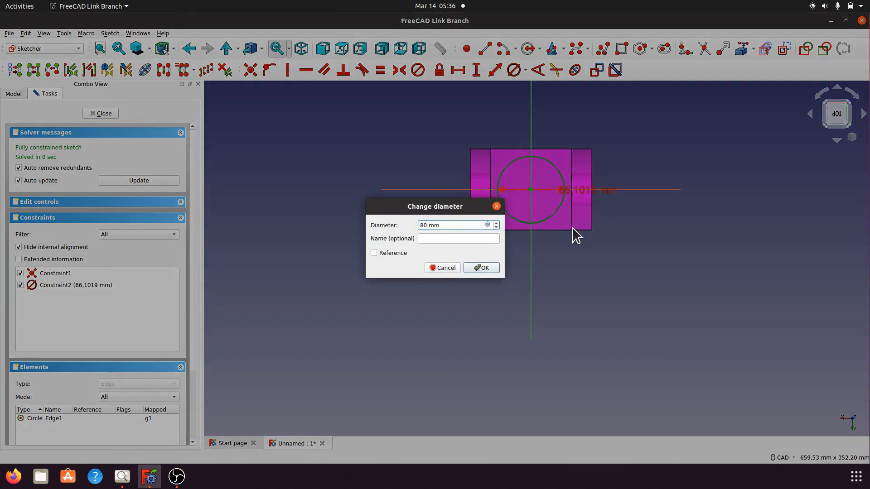
{"action": "left_click", "coordinate": [493, 268]}
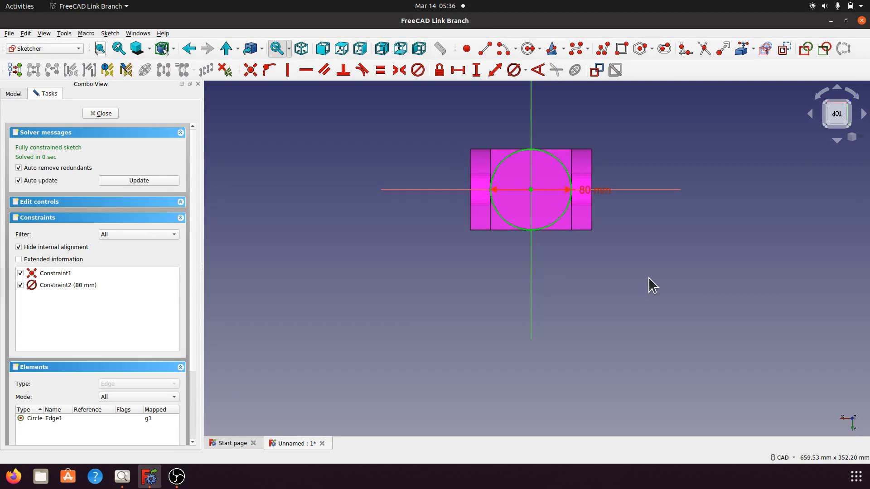
{"action": "left_click", "coordinate": [528, 48]}
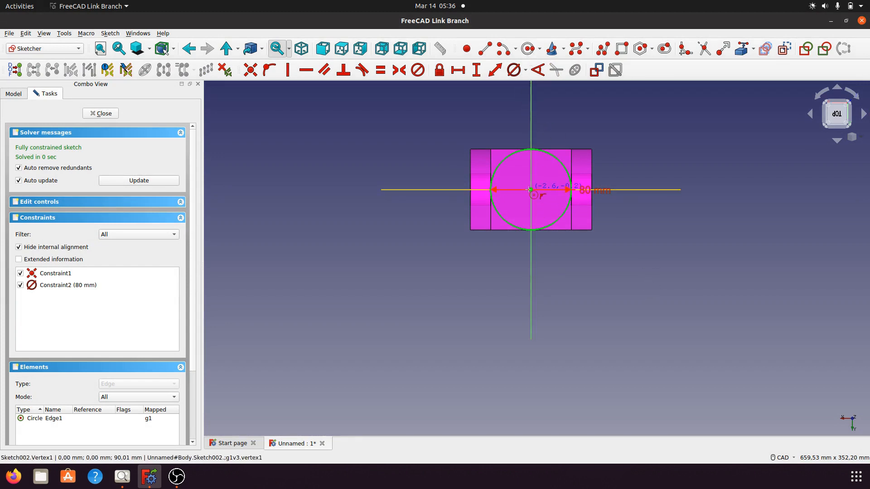
{"action": "left_click", "coordinate": [531, 190]}
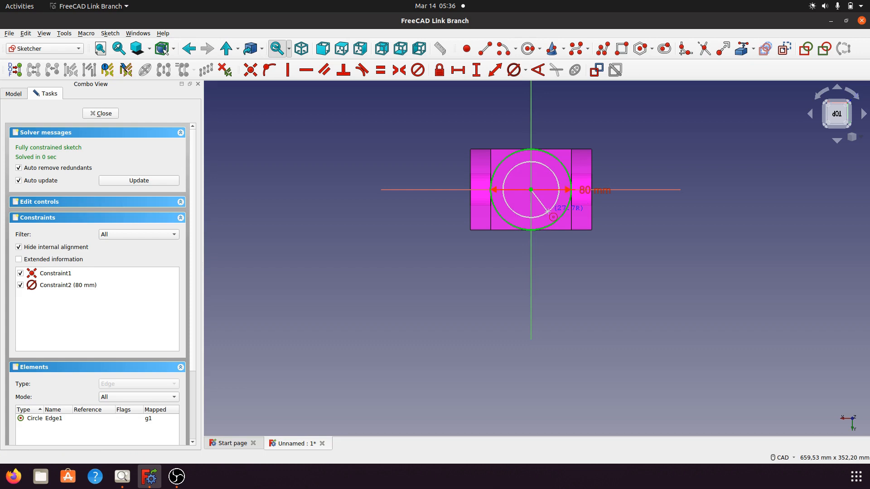
{"action": "right_click", "coordinate": [517, 168]}
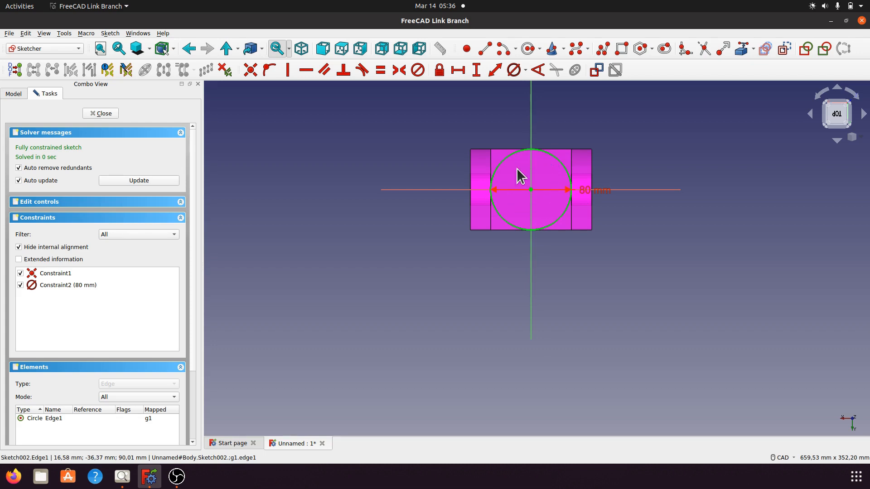
{"action": "right_click", "coordinate": [665, 255]}
{"action": "left_click", "coordinate": [605, 290]}
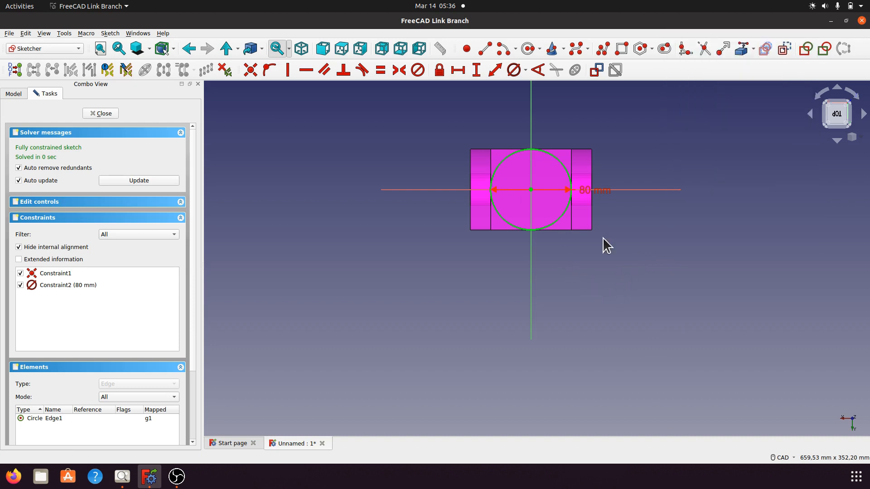
Move the circle's 80 mm diameter label diagonally outward, clear of the bracket's outline
{"action": "left_click_drag", "start_coordinate": [606, 198], "coordinate": [596, 252]}
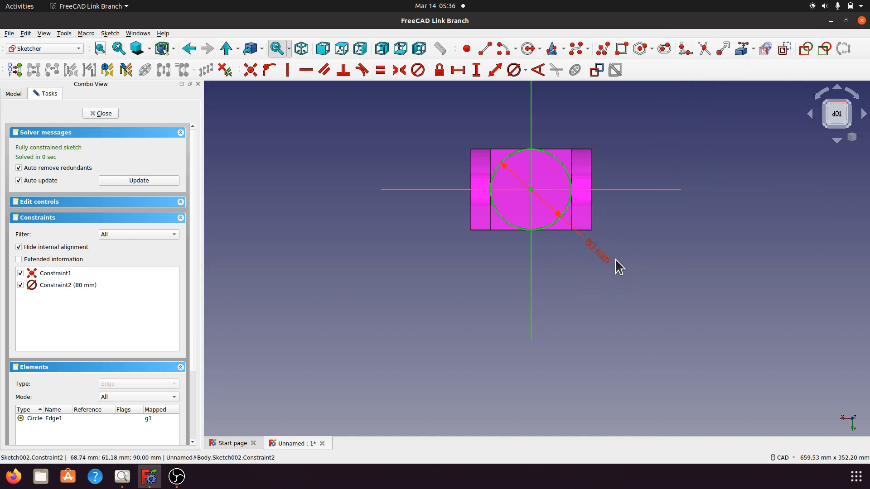
Finish the 80 mm circle sketch and pad it 20 mm upward to form the round boss
{"action": "left_click", "coordinate": [111, 116]}
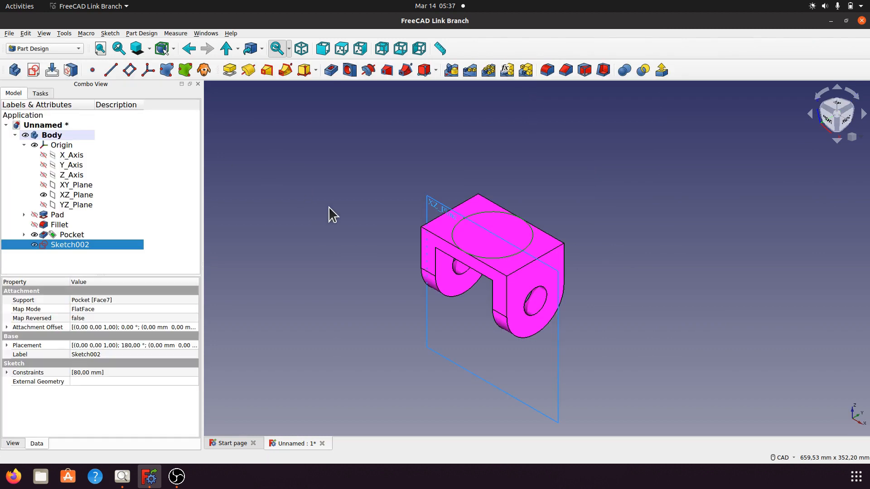
{"action": "left_click", "coordinate": [231, 70]}
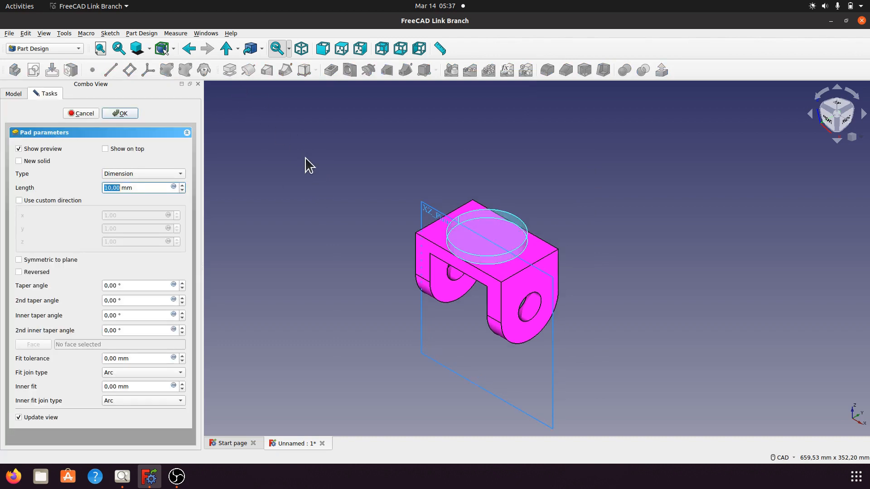
{"action": "left_click_drag", "start_coordinate": [146, 189], "coordinate": [96, 189]}
{"action": "type", "text": "20"}
{"action": "left_click", "coordinate": [120, 113]}
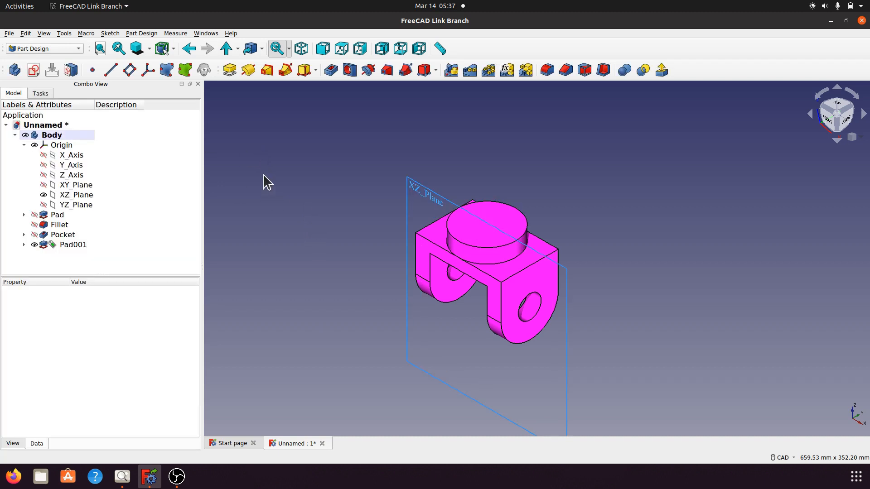
Create a sketch on the boss's top face and draw a circle about 52 mm in diameter centred on the origin
{"action": "left_click", "coordinate": [473, 240]}
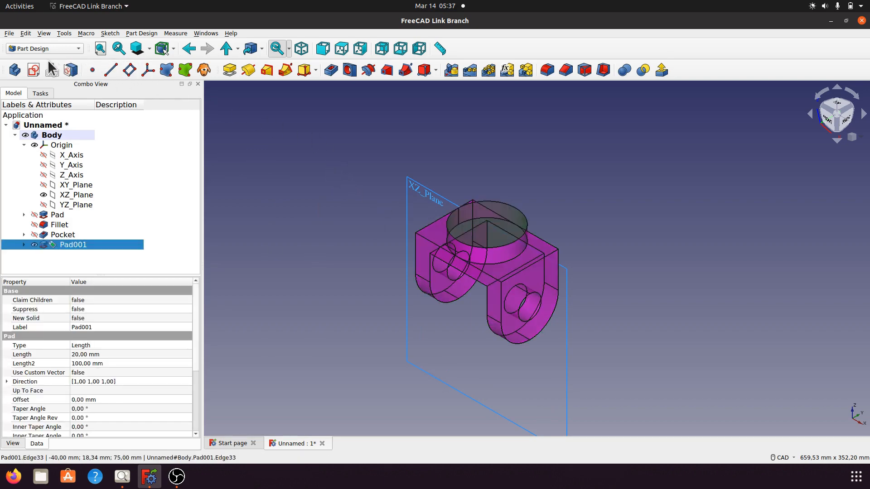
{"action": "left_click", "coordinate": [33, 70]}
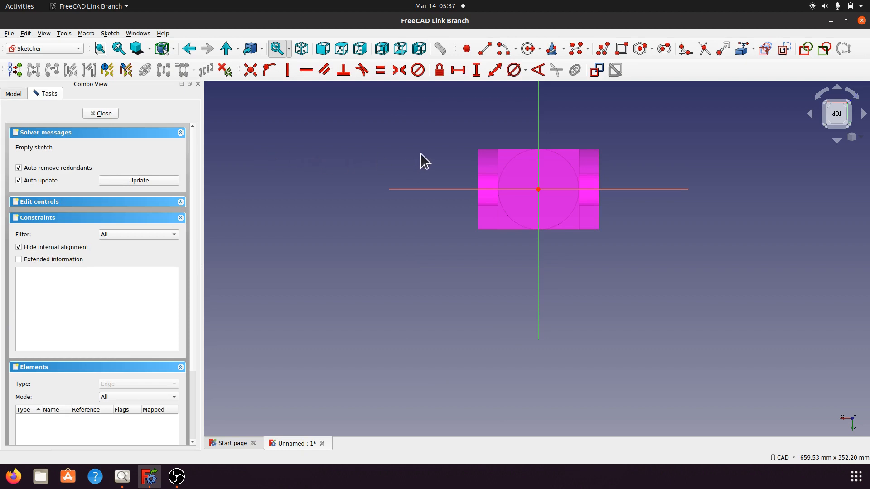
{"action": "left_click", "coordinate": [529, 48]}
{"action": "left_click", "coordinate": [538, 189]}
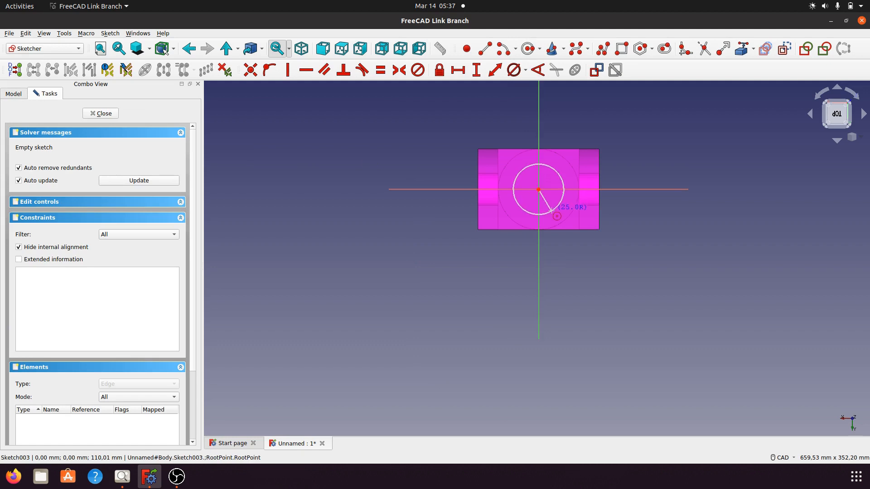
{"action": "left_click", "coordinate": [551, 211]}
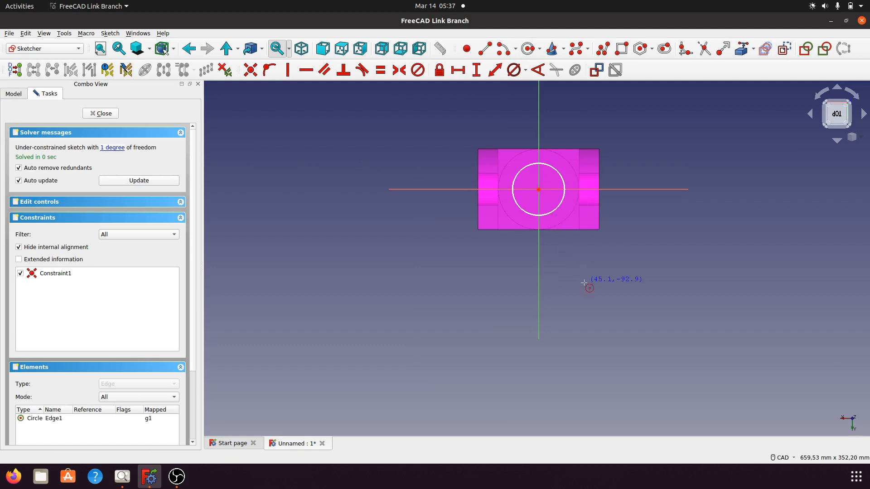
Constrain the diameter of the circle on the boss's top face to 60 mm
{"action": "left_click", "coordinate": [561, 206]}
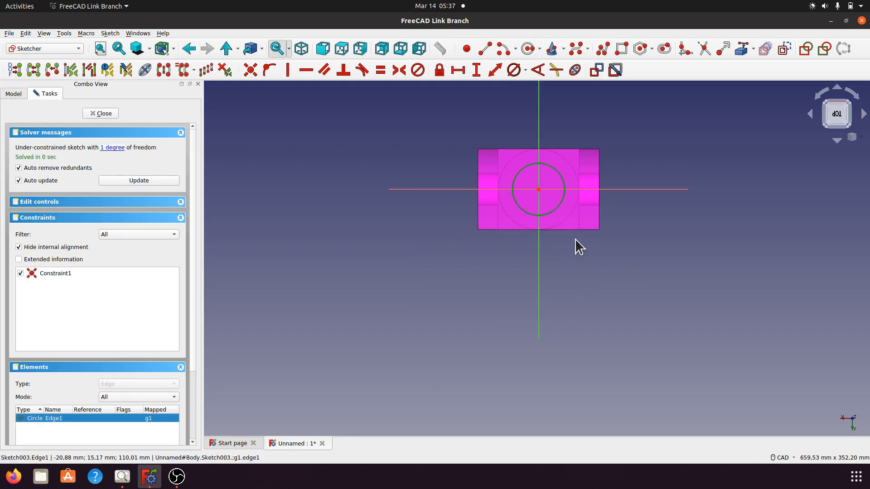
{"action": "left_click", "coordinate": [525, 72]}
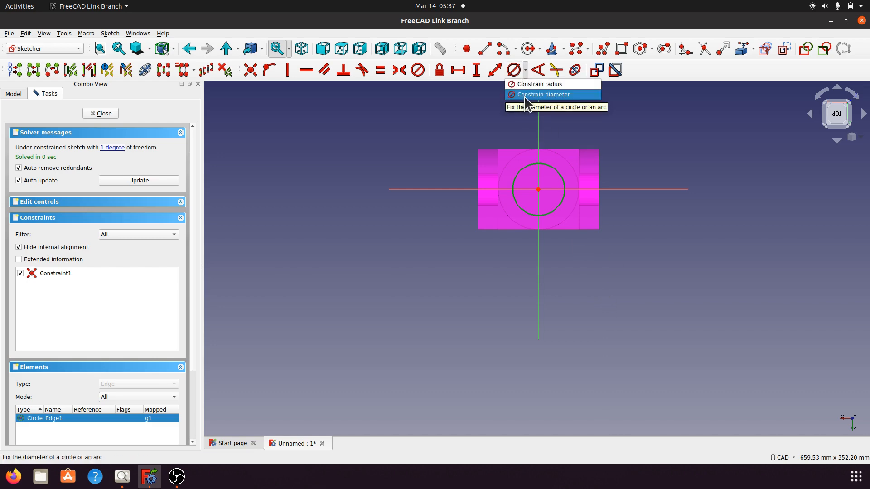
{"action": "left_click", "coordinate": [524, 95]}
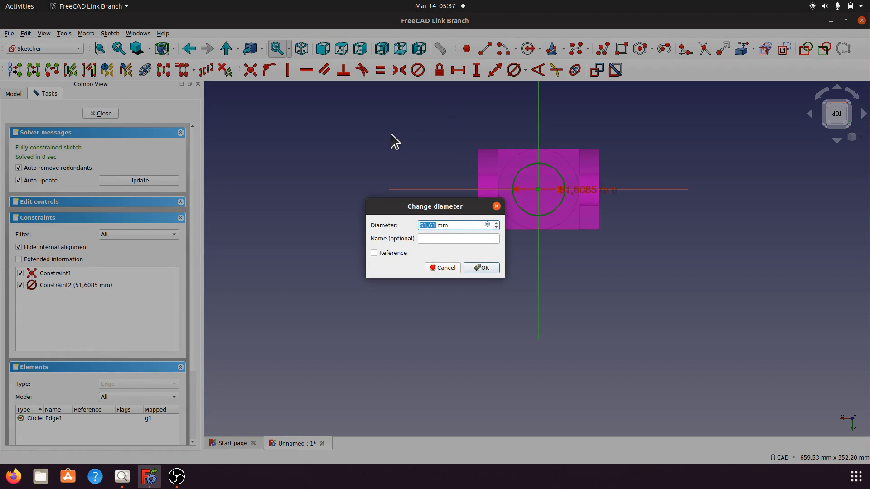
{"action": "type", "text": "6"}
{"action": "left_click", "coordinate": [479, 267]}
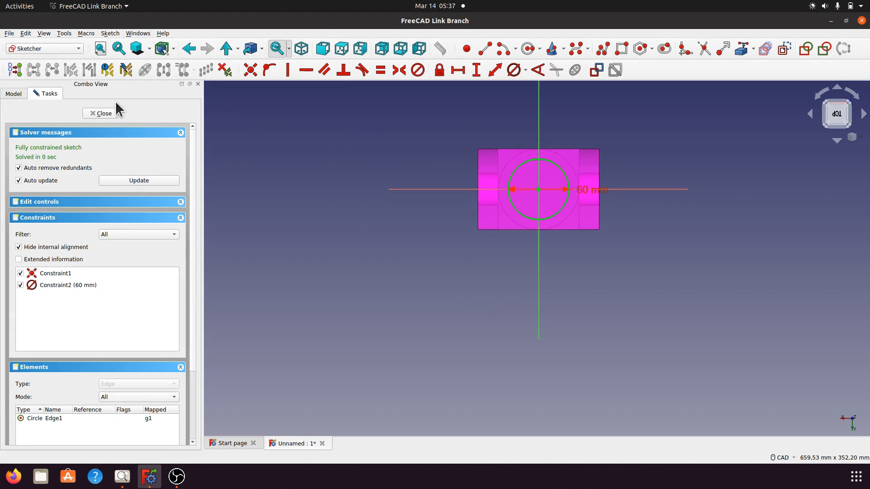
Finish the 60 mm circle sketch and pocket it 15 mm deep into the boss
{"action": "left_click", "coordinate": [107, 114]}
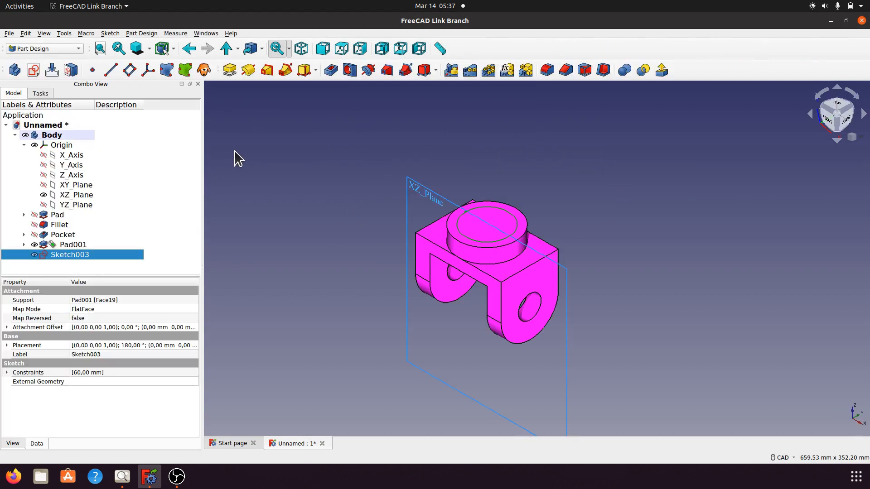
{"action": "left_click", "coordinate": [331, 70]}
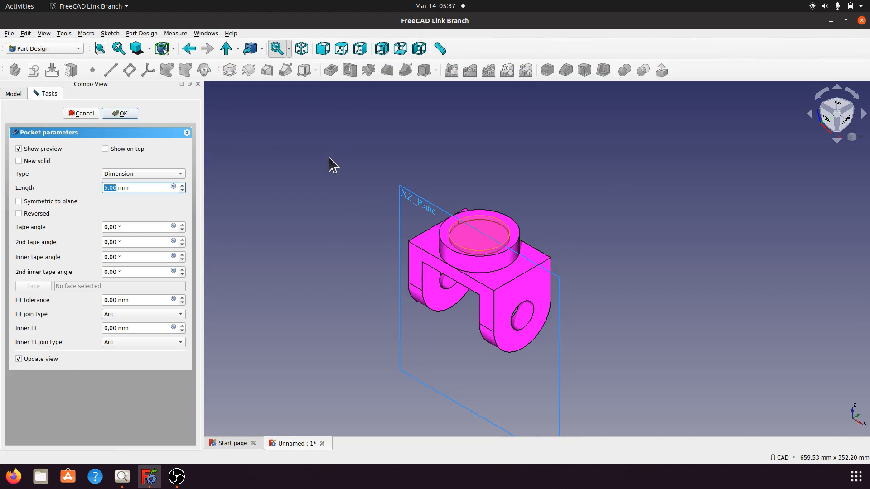
{"action": "type", "text": "1"}
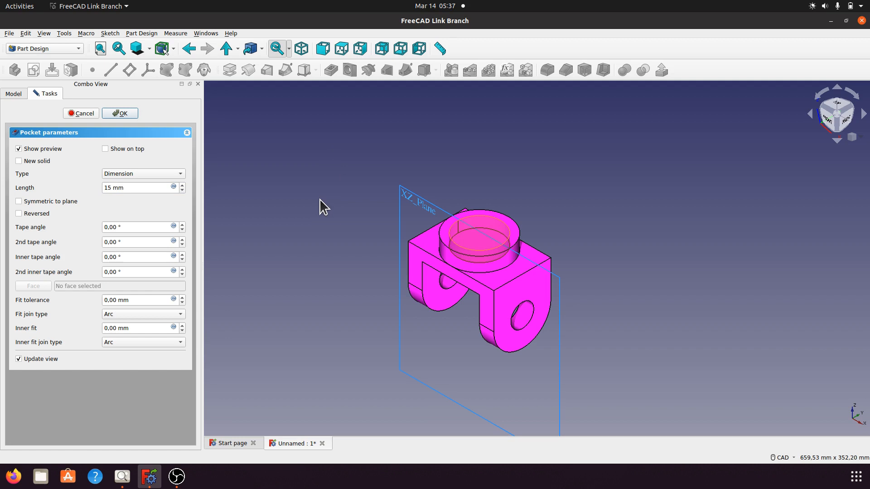
{"action": "left_click", "coordinate": [127, 116]}
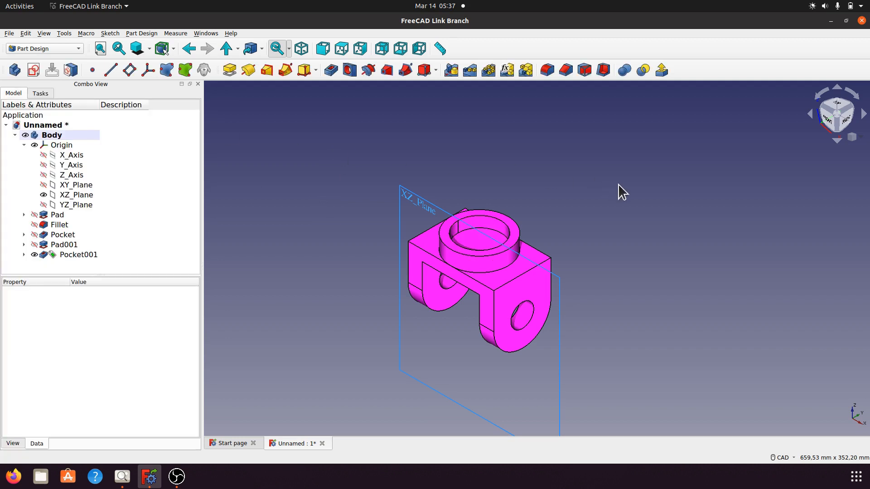
Create a sketch on the recess floor inside the boss and draw an origin-centred circle about 35 mm in diameter
{"action": "middle_click_drag", "start_coordinate": [616, 216], "coordinate": [567, 203]}
{"action": "left_click", "coordinate": [498, 262]}
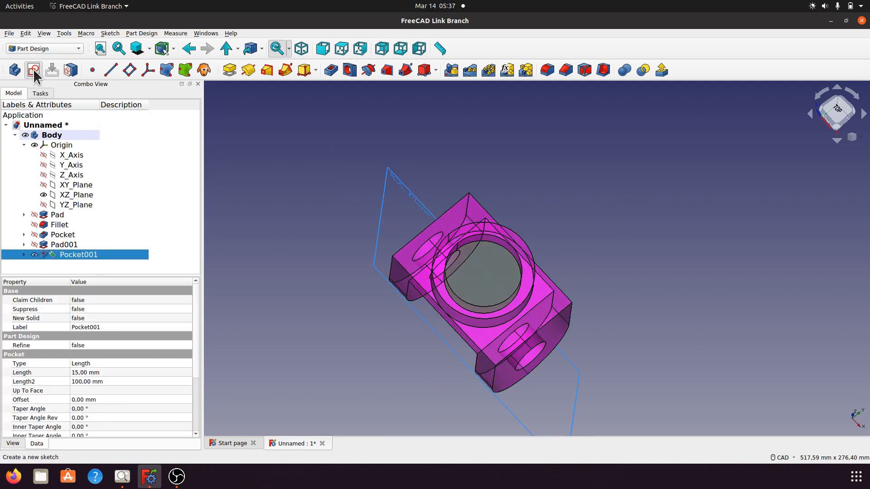
{"action": "left_click", "coordinate": [51, 70]}
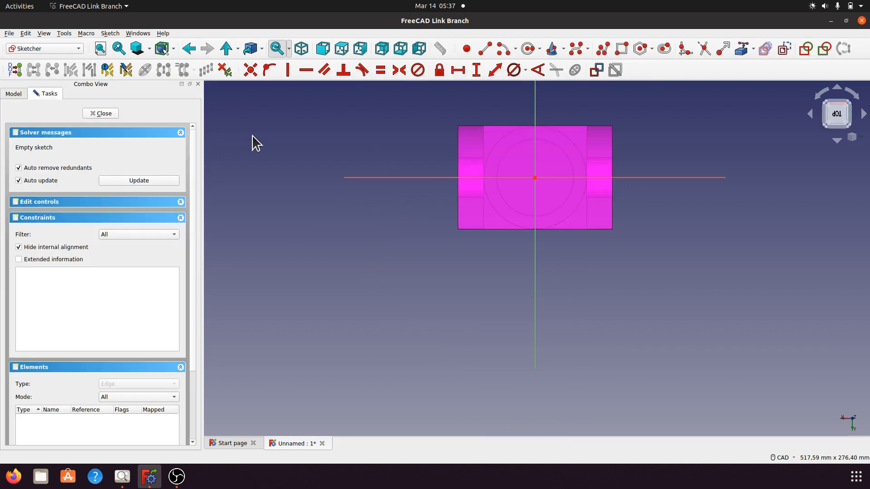
{"action": "left_click", "coordinate": [527, 49]}
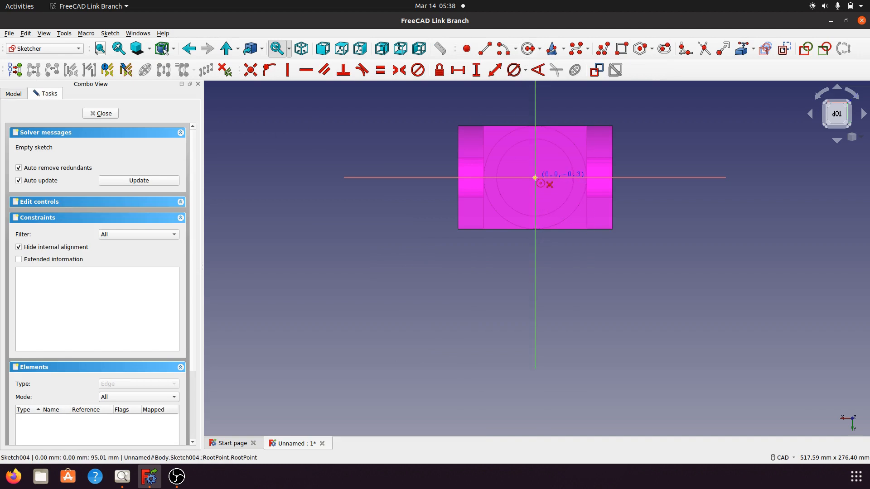
{"action": "left_click", "coordinate": [535, 177]}
{"action": "left_click", "coordinate": [550, 194]}
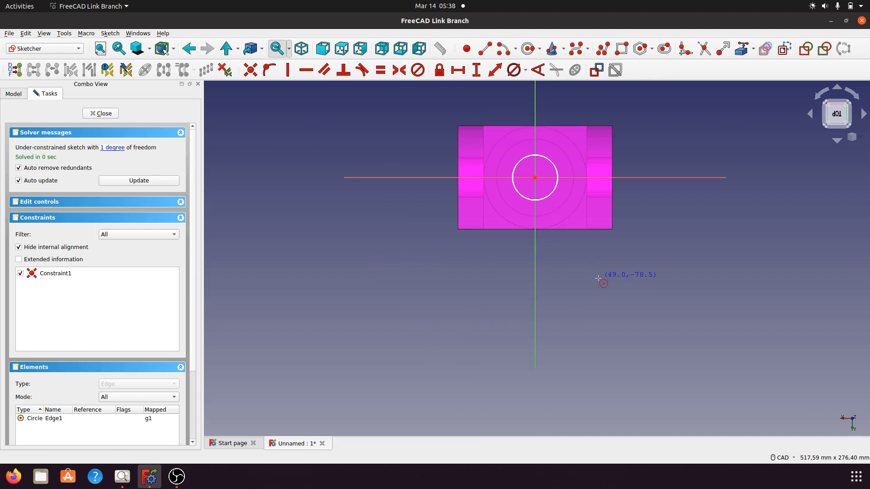
{"action": "right_click", "coordinate": [560, 200]}
Constrain the diameter of the circle on the recess floor to 30 mm
{"action": "left_click", "coordinate": [555, 195]}
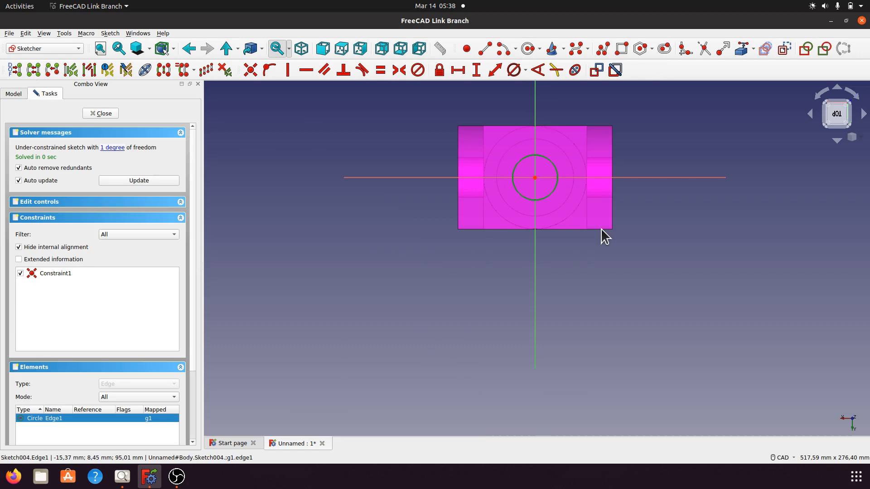
{"action": "left_click", "coordinate": [525, 71]}
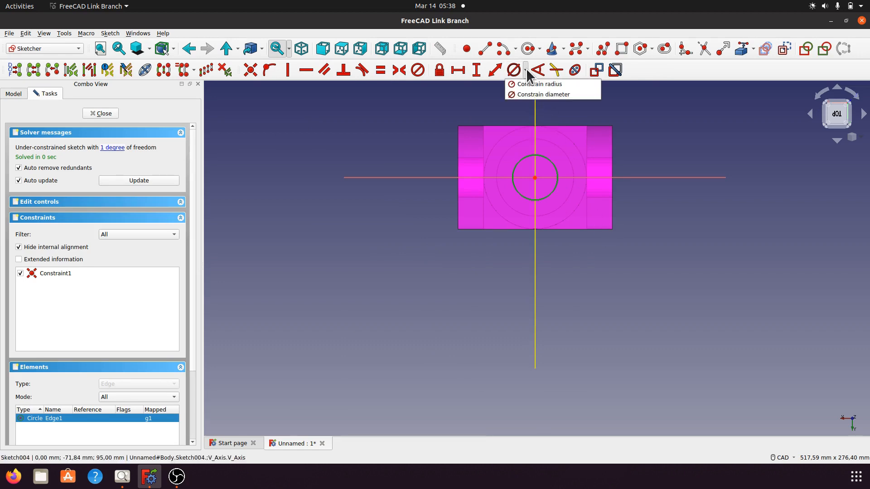
{"action": "left_click", "coordinate": [526, 94]}
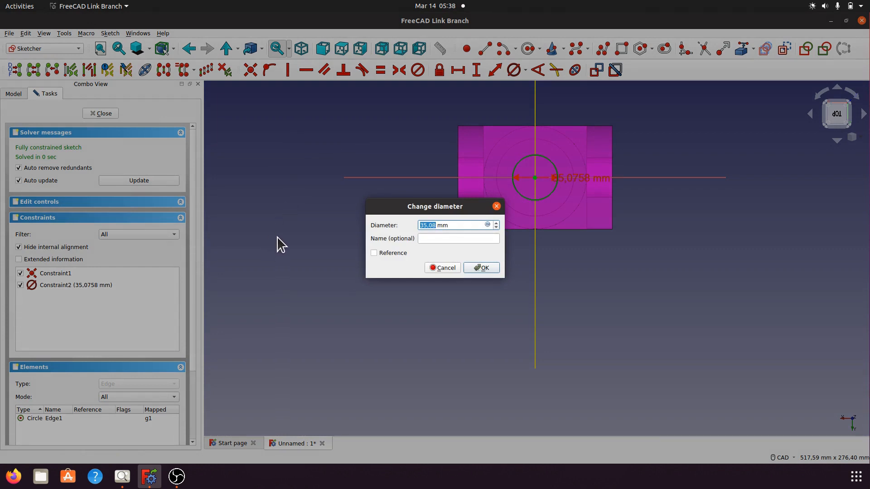
{"action": "type", "text": "30"}
{"action": "left_click", "coordinate": [484, 269]}
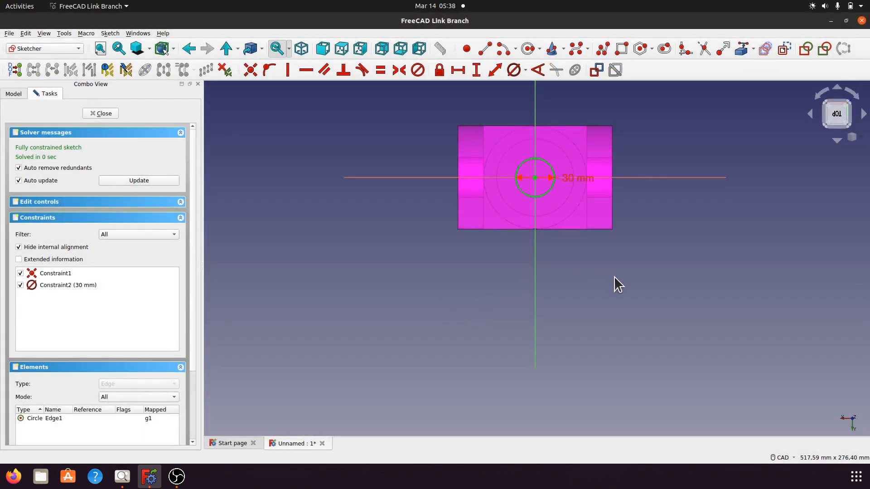
Finish the 30 mm circle sketch and cut it through the bracket's top plate with a pocket of type To first
{"action": "middle_click_drag", "start_coordinate": [671, 284], "coordinate": [649, 320]}
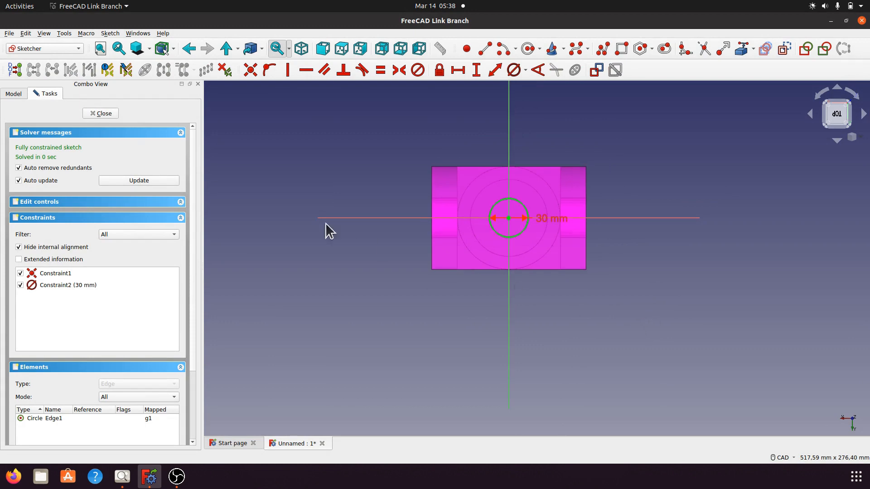
{"action": "left_click", "coordinate": [114, 116]}
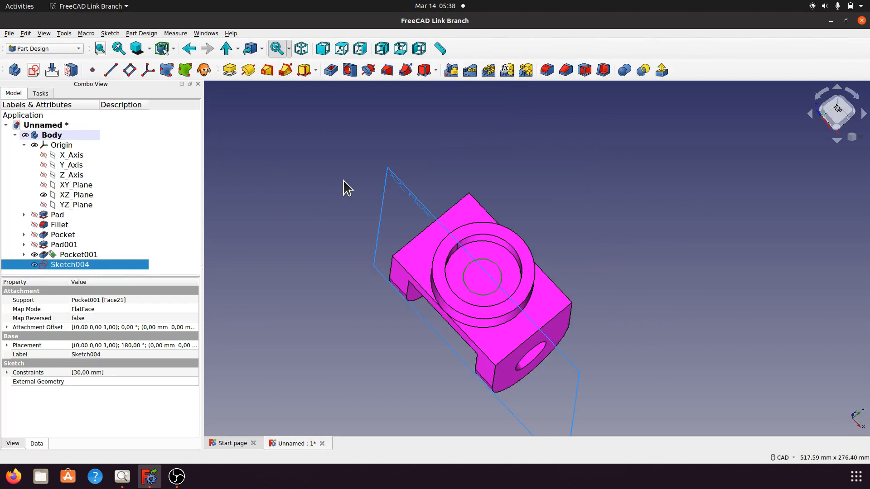
{"action": "left_click", "coordinate": [301, 49]}
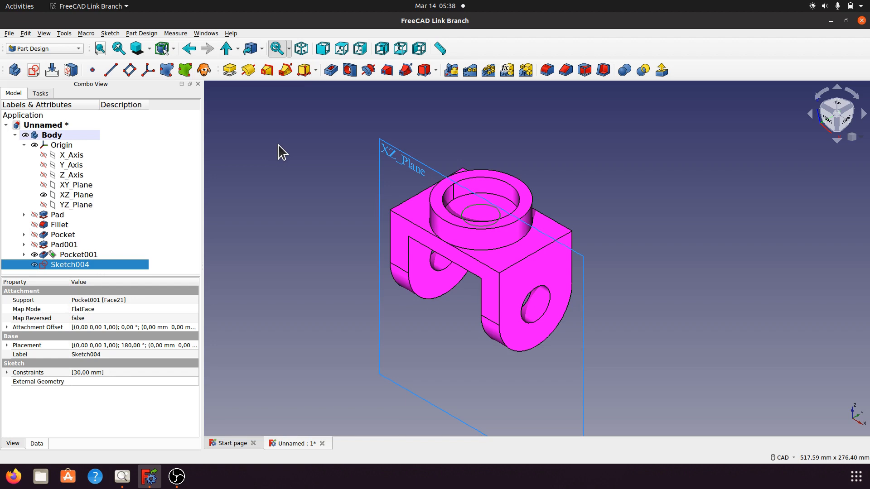
{"action": "left_click", "coordinate": [331, 71]}
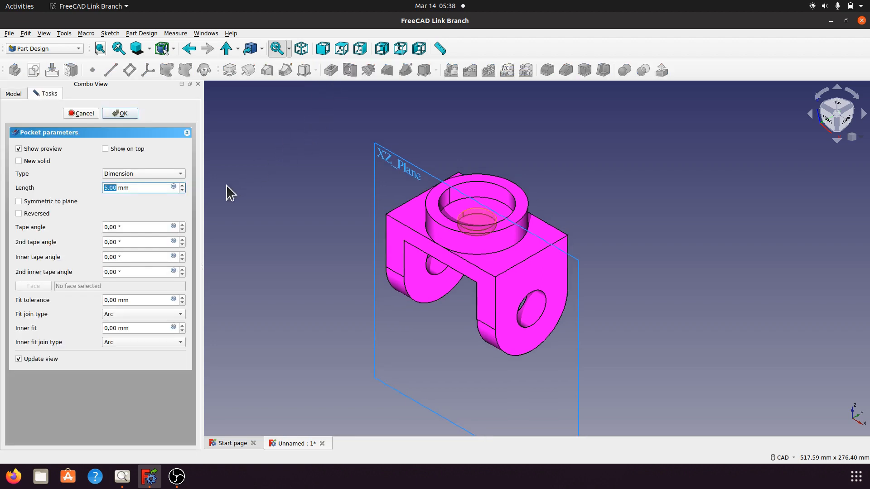
{"action": "left_click", "coordinate": [180, 173]}
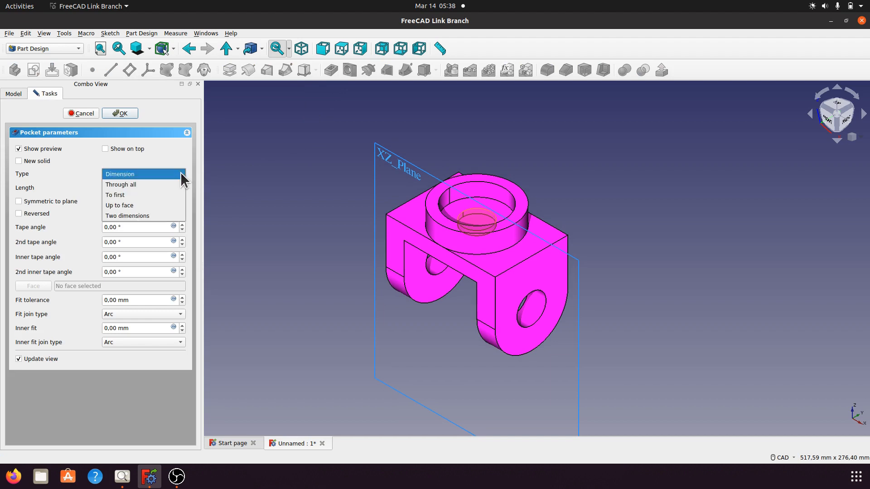
{"action": "left_click", "coordinate": [127, 195]}
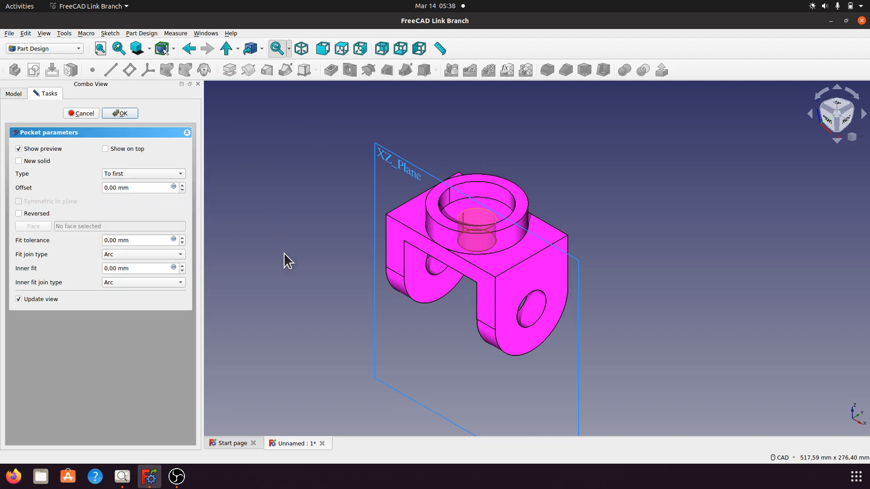
{"action": "middle_click_drag", "start_coordinate": [285, 254], "coordinate": [324, 308]}
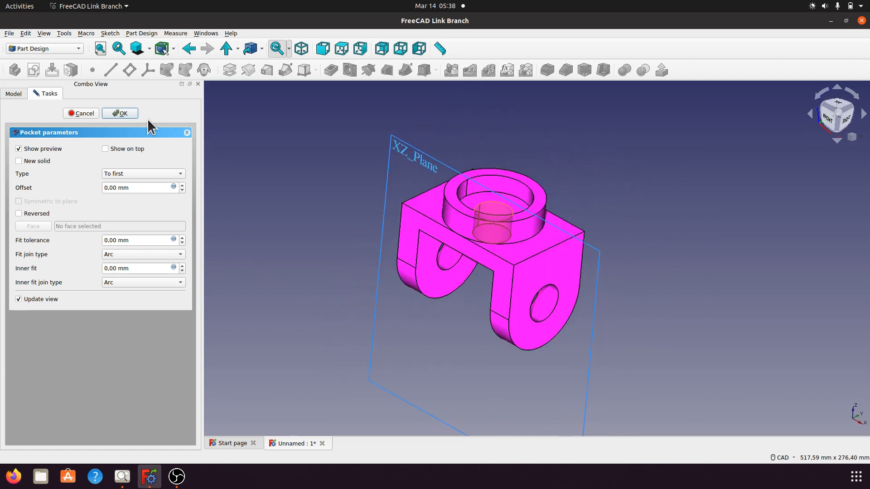
{"action": "left_click", "coordinate": [132, 113]}
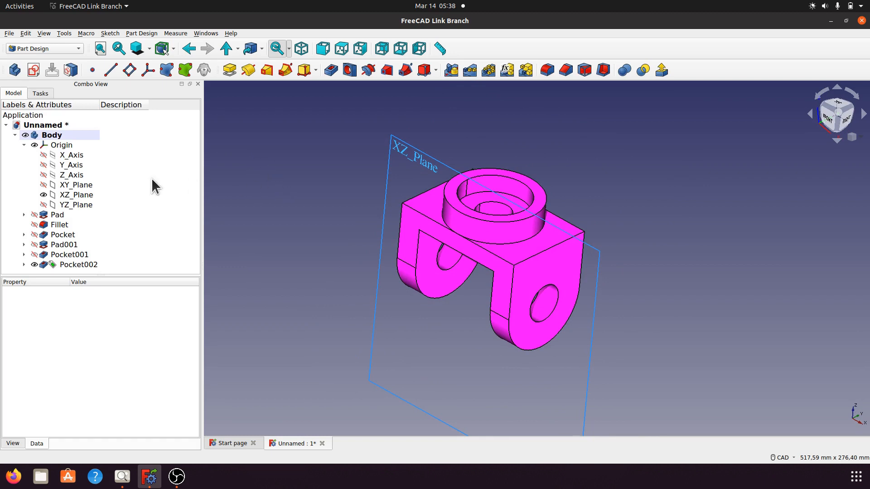
Hide the XZ_Plane and return the bracket to the isometric view
{"action": "left_click", "coordinate": [84, 196]}
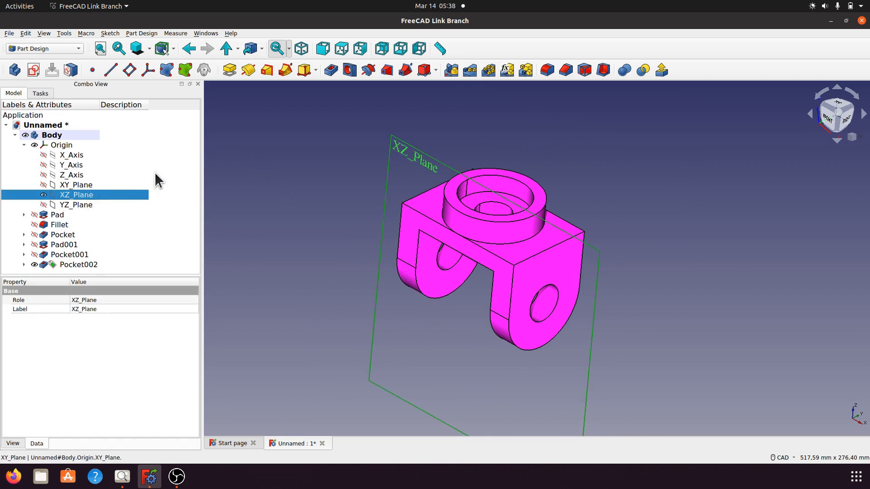
{"action": "key", "text": "space"}
{"action": "middle_click_drag", "start_coordinate": [568, 213], "coordinate": [489, 322]}
{"action": "left_click", "coordinate": [302, 49]}
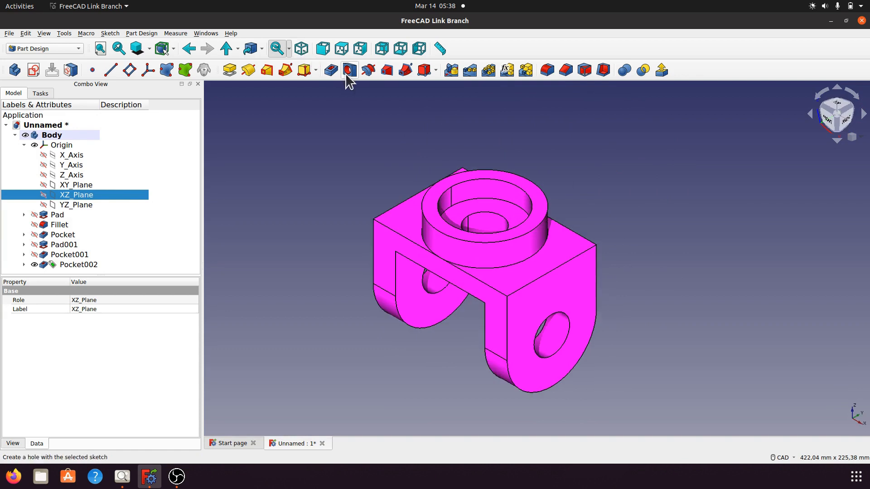
Compare the finished bracket with the reference drawing mpd 164a.jpeg, checking the boss, recess and hole dimensions
{"action": "left_click", "coordinate": [122, 476]}
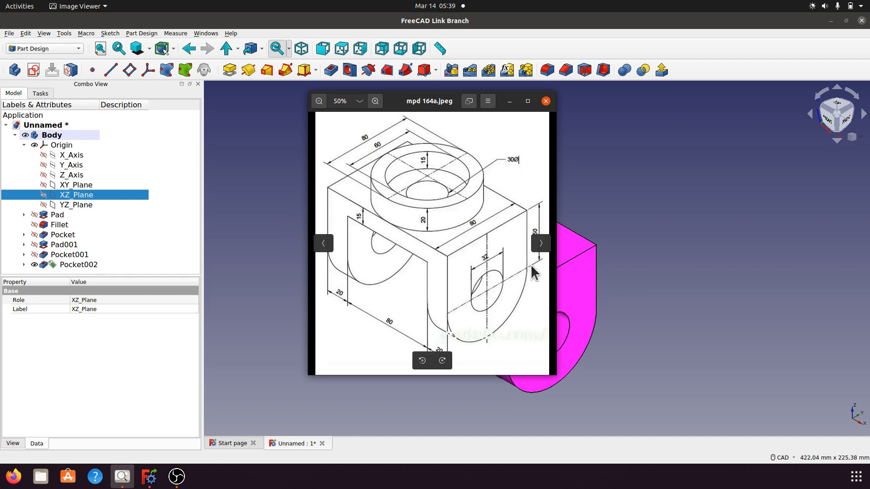
{"action": "left_click", "coordinate": [510, 104]}
{"action": "scroll", "coordinate": [631, 155], "scroll_direction": "up", "scroll_amount": 3}
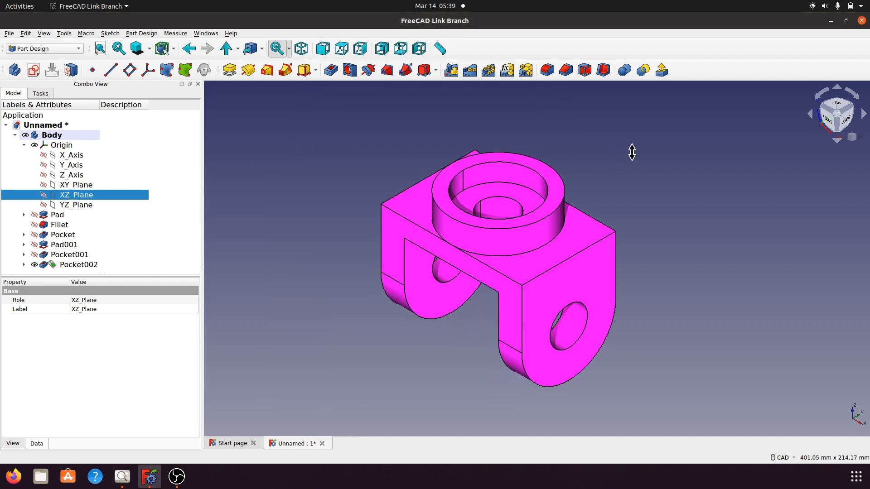
Collapse the Origin group and narrow the model tree area to frame the finished bracket larger in the isometric view
{"action": "left_click", "coordinate": [23, 145]}
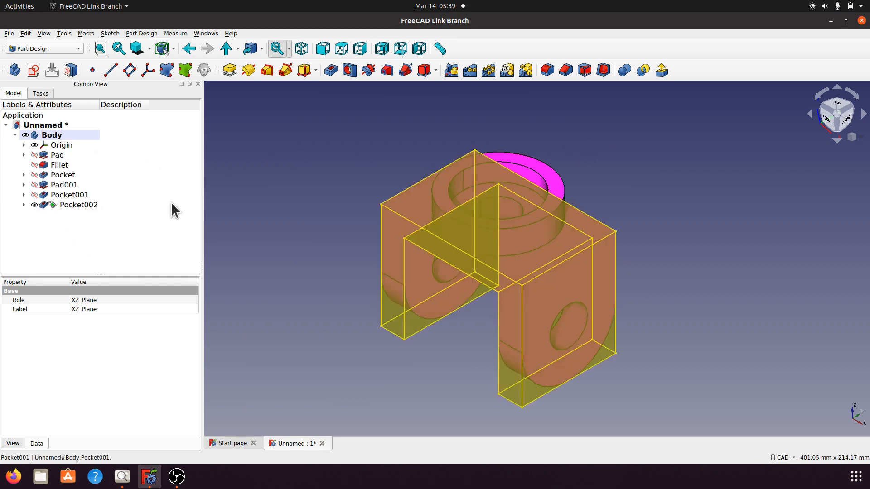
{"action": "left_click_drag", "start_coordinate": [201, 202], "coordinate": [131, 200]}
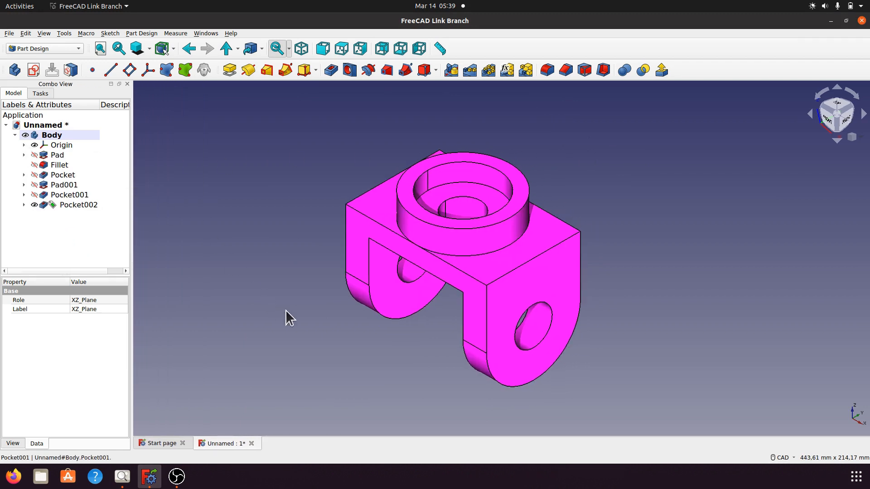
{"action": "scroll", "coordinate": [614, 300], "scroll_direction": "up", "scroll_amount": 2}
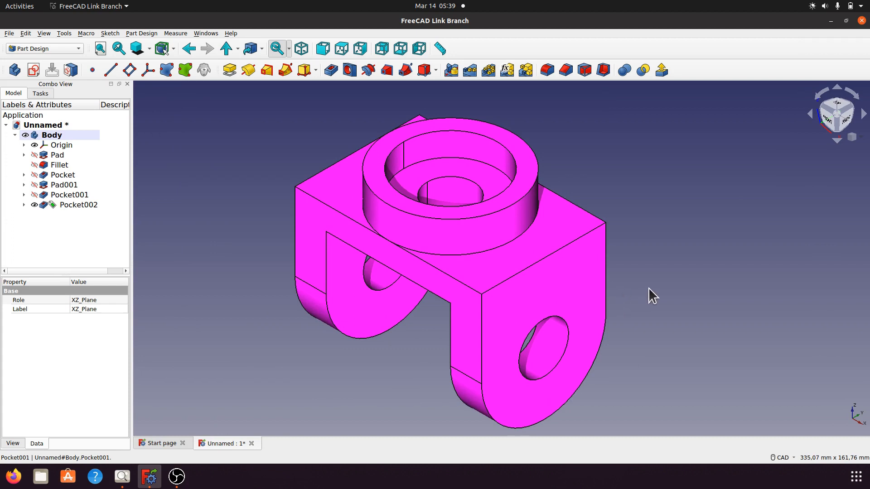
{"action": "scroll", "coordinate": [657, 285], "scroll_direction": "up", "scroll_amount": 1}
{"action": "middle_click_drag", "start_coordinate": [670, 275], "coordinate": [668, 273], "text": "ctrl"}
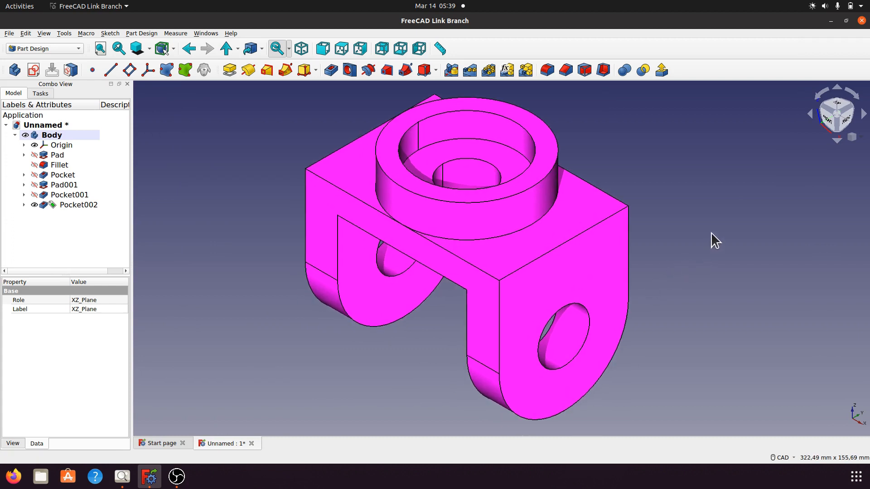
{"action": "middle_click_drag", "start_coordinate": [711, 235], "coordinate": [703, 247]}
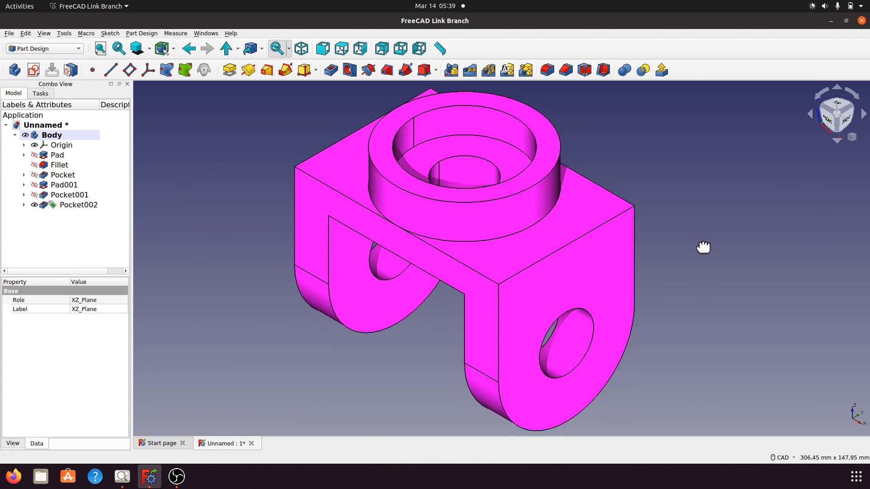